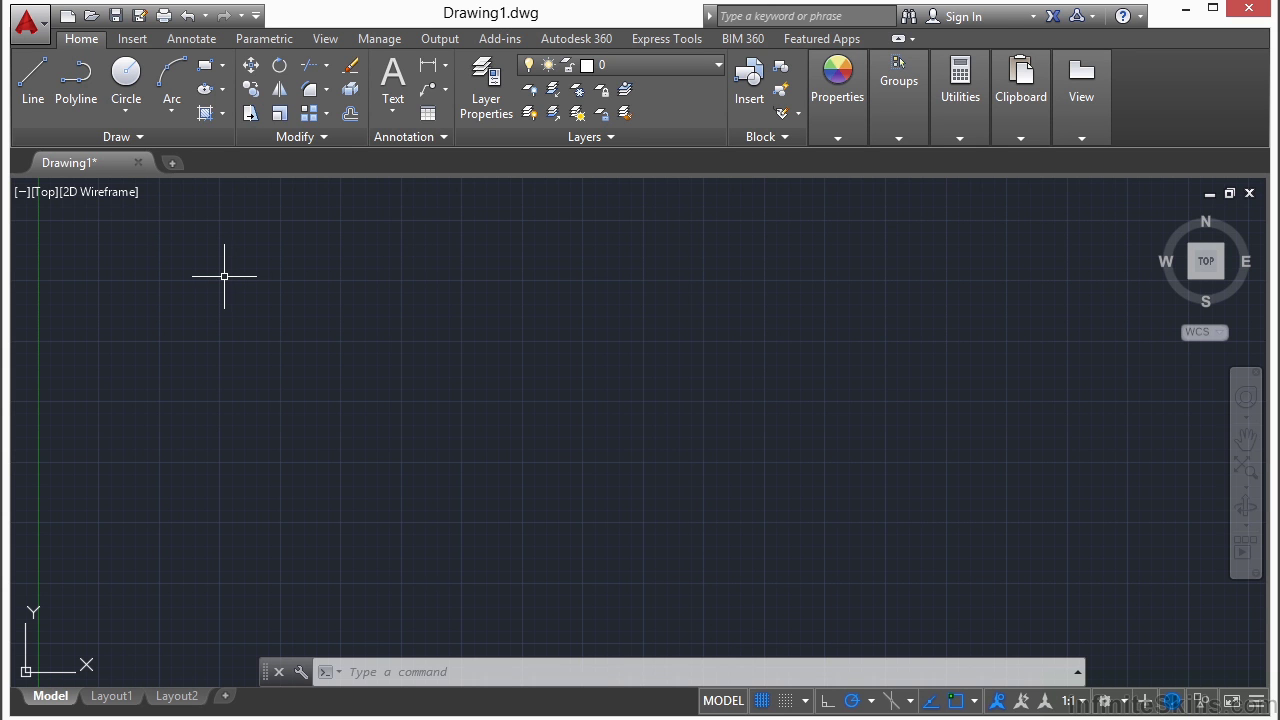
- Start a new drawing tab from the acad.dwt template and clear any pending command
click(172, 162)
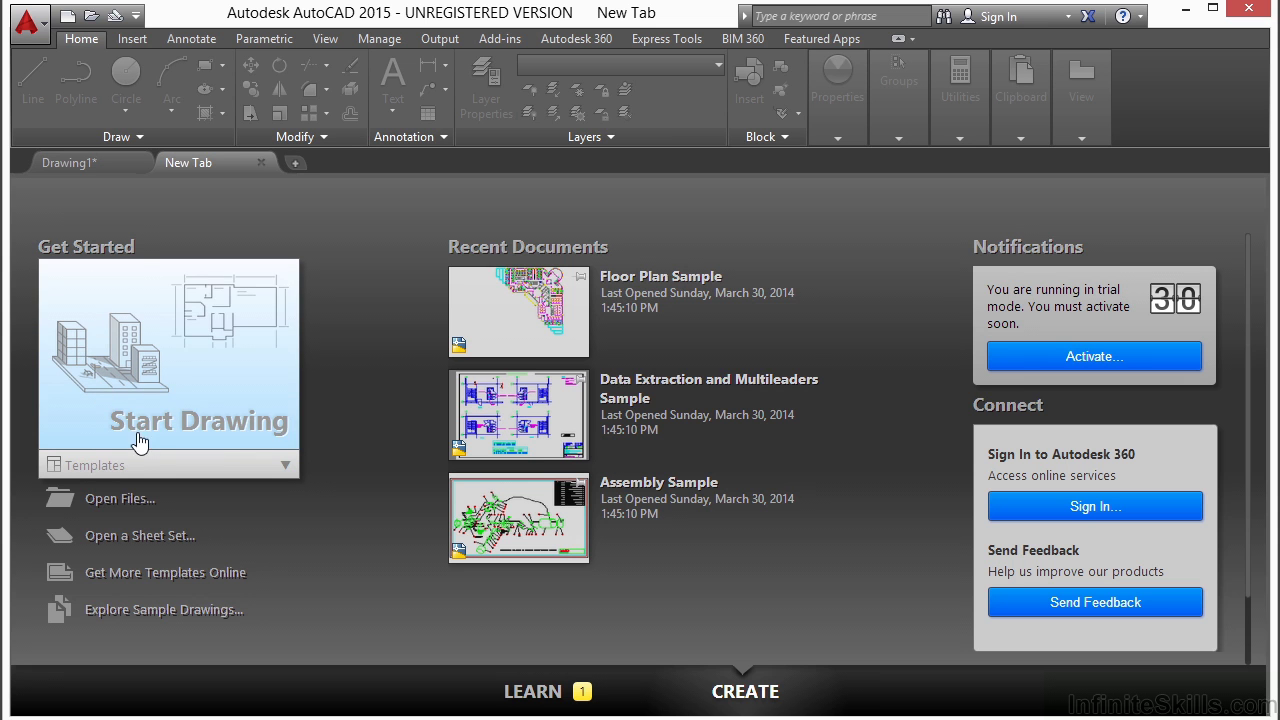
click(110, 476)
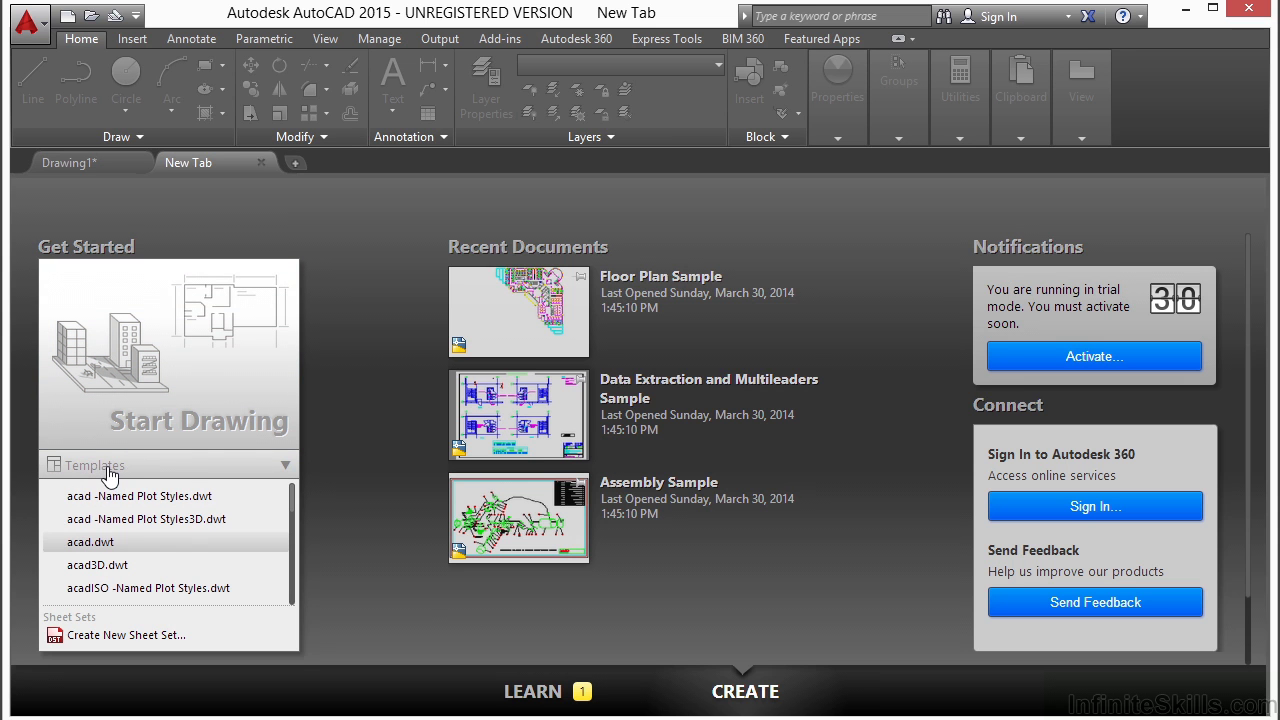
click(117, 546)
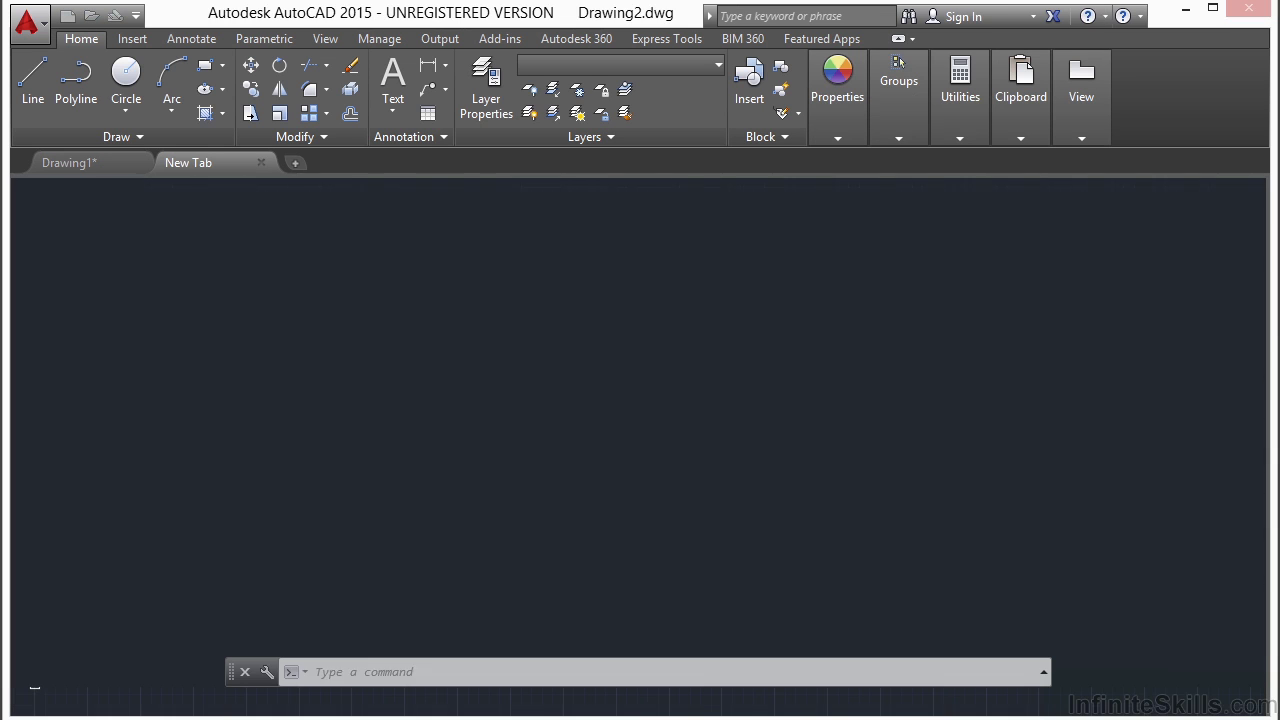
key(Escape)
key(Escape)
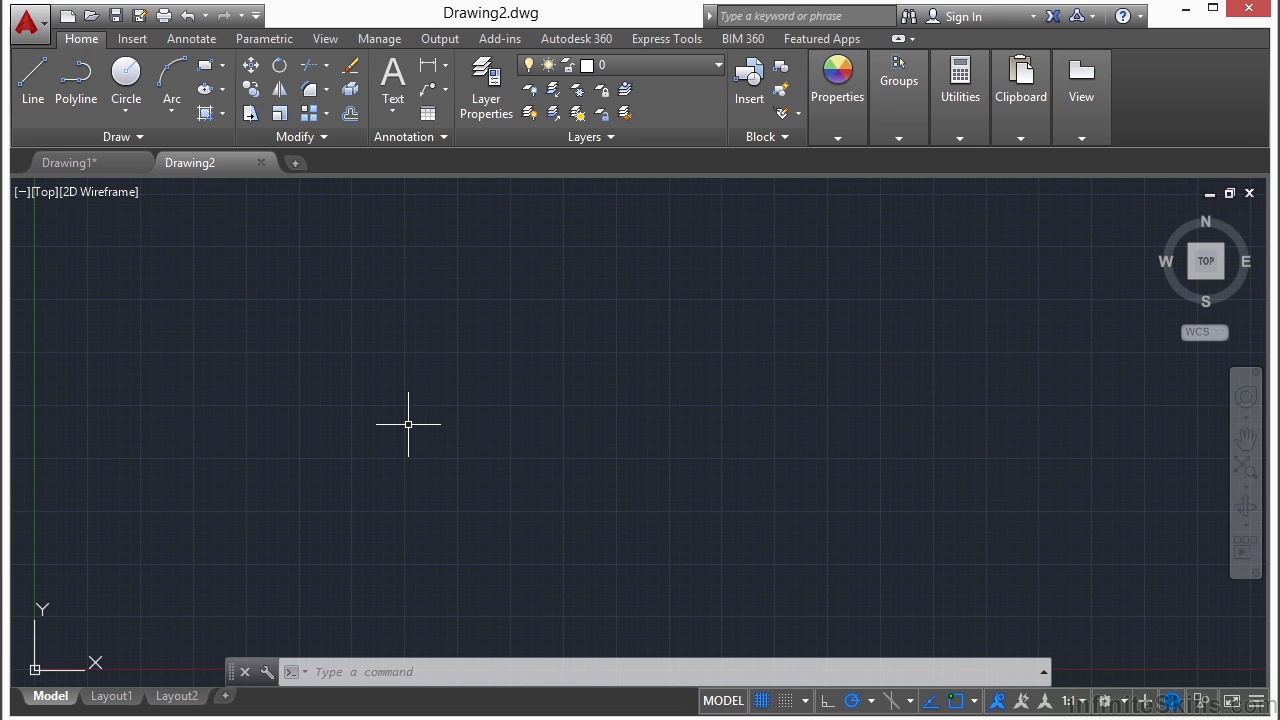
- Toggle Ortho with F8 and the status-bar button several times, leaving Ortho on
key(F8)
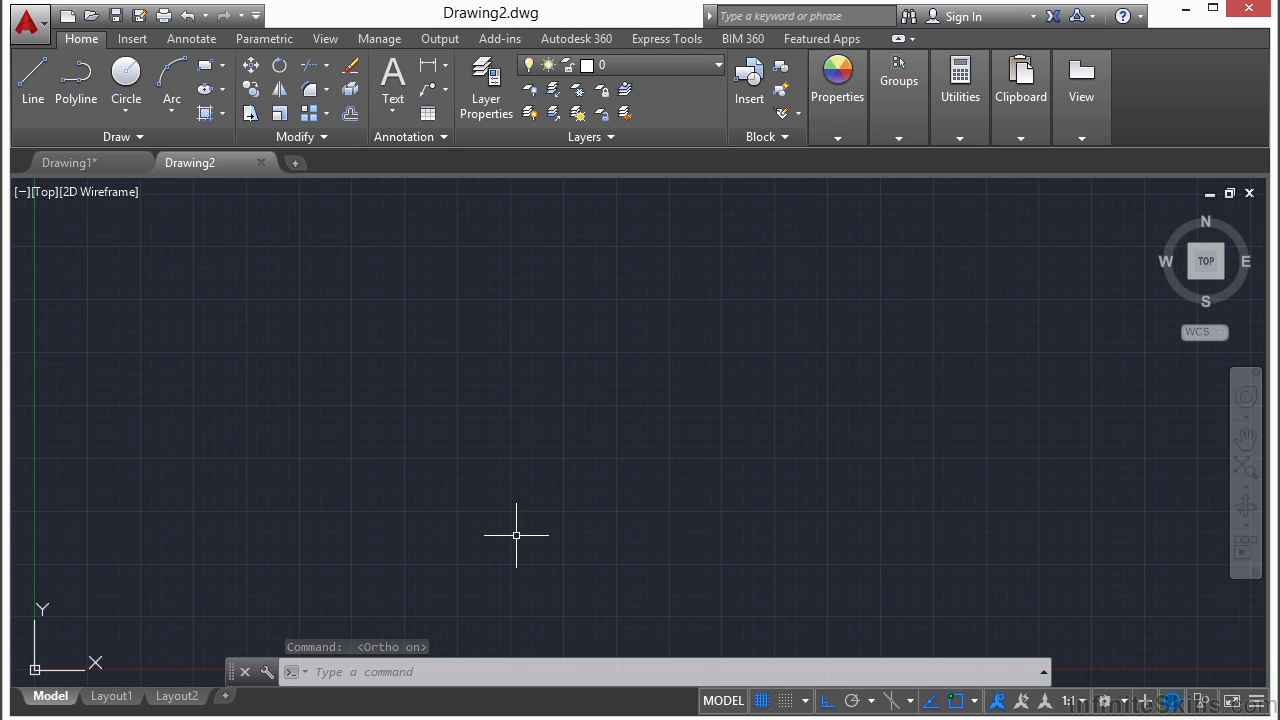
key(F8)
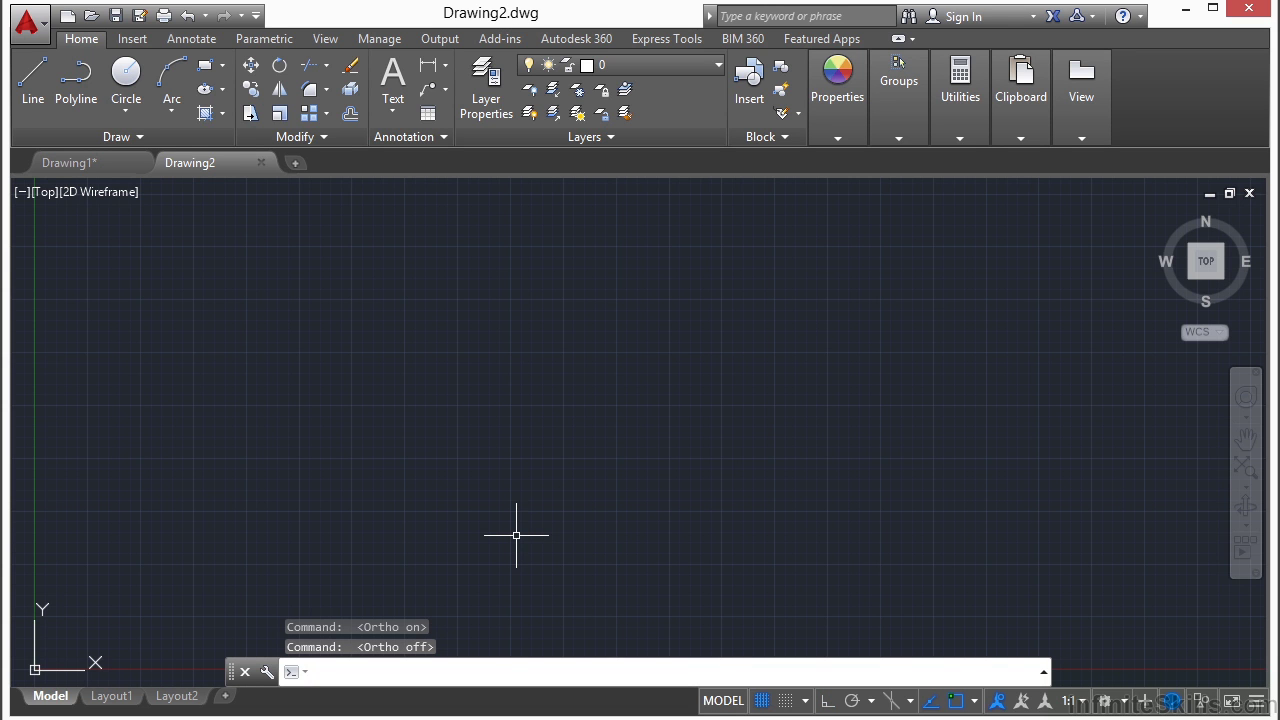
key(F8)
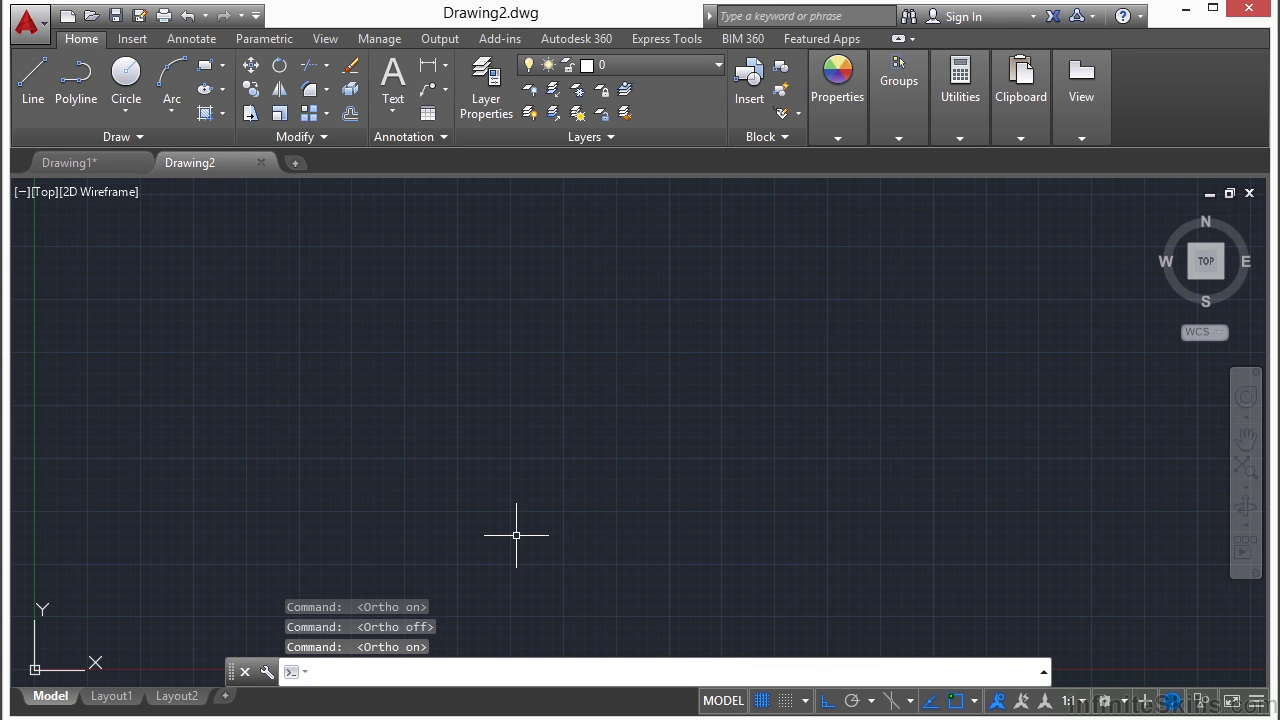
click(834, 706)
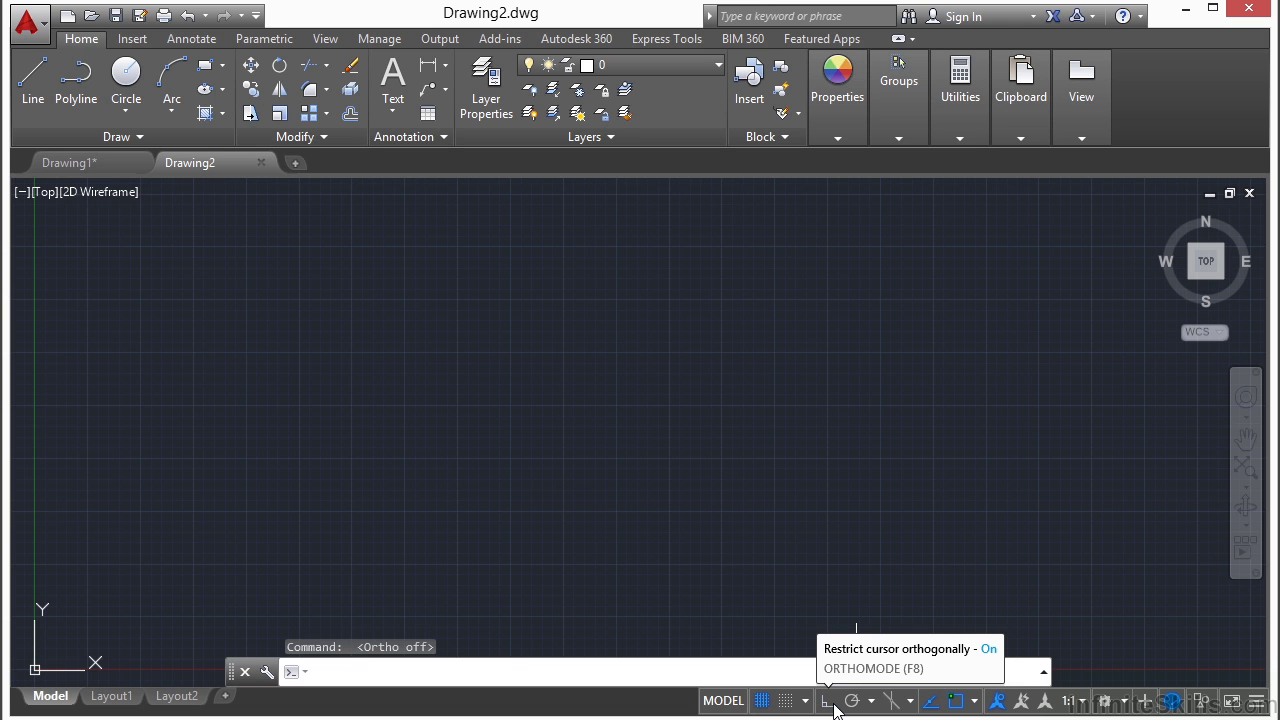
click(827, 701)
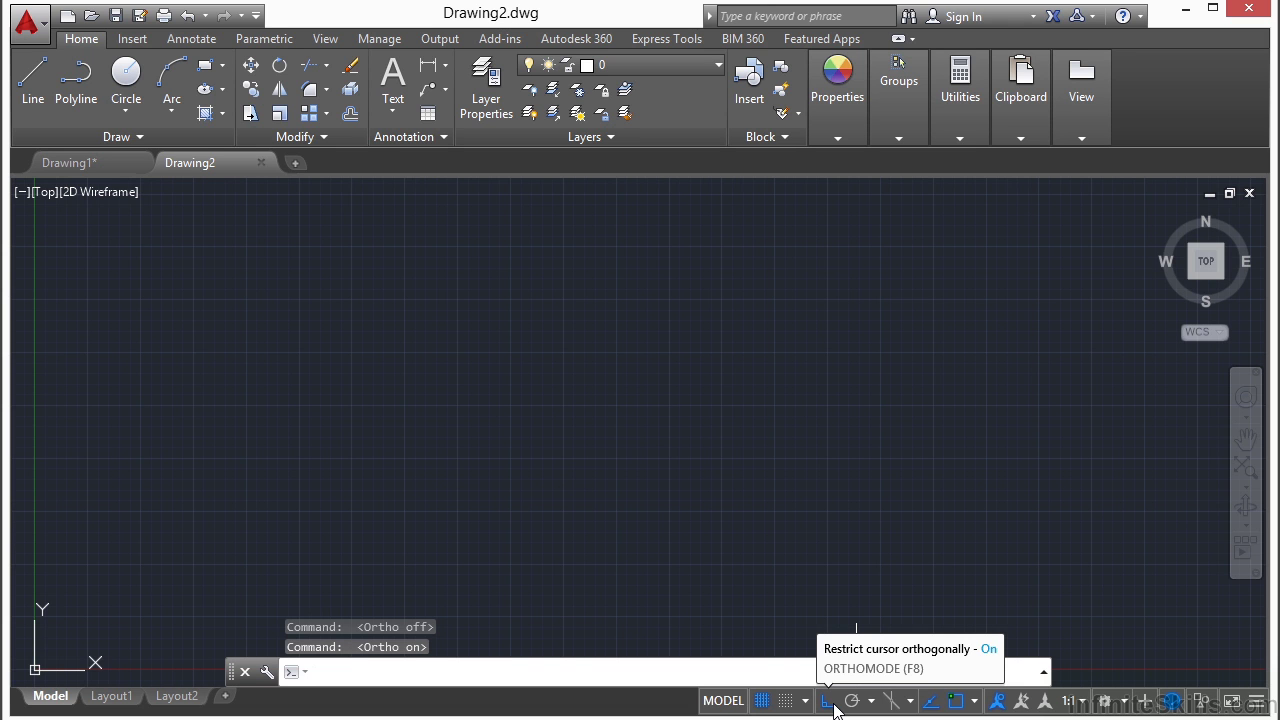
click(829, 703)
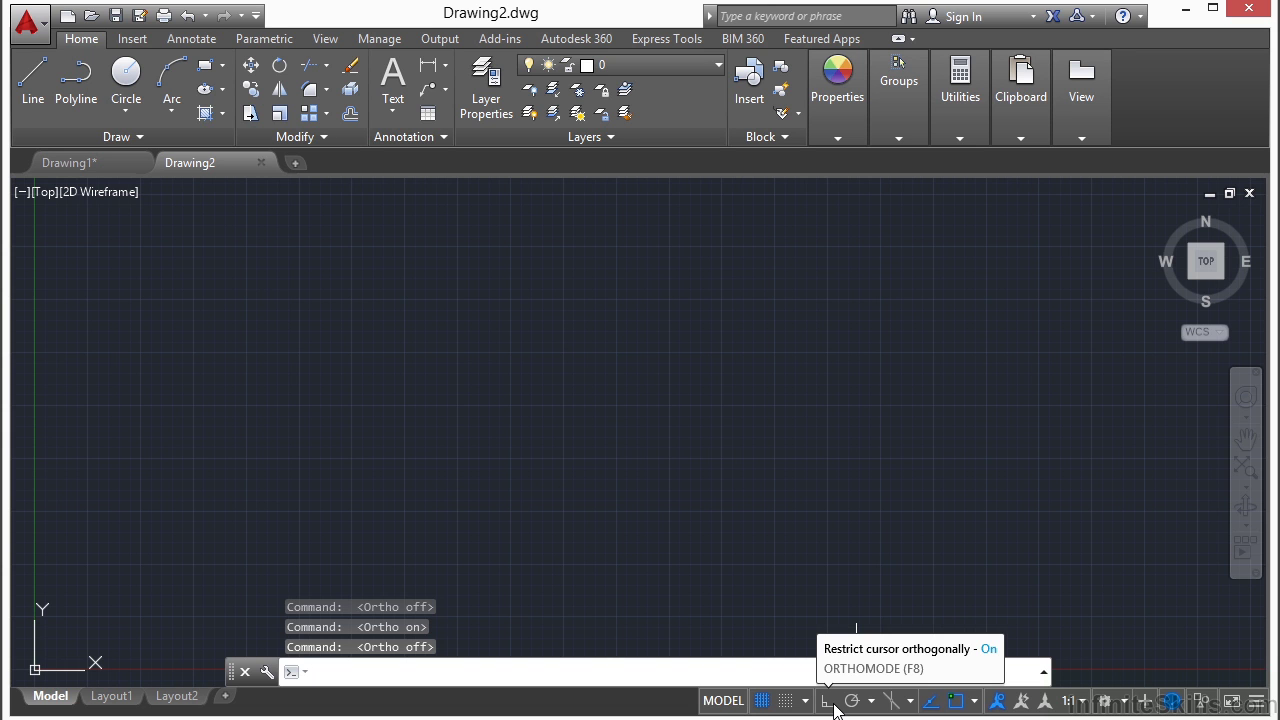
click(829, 703)
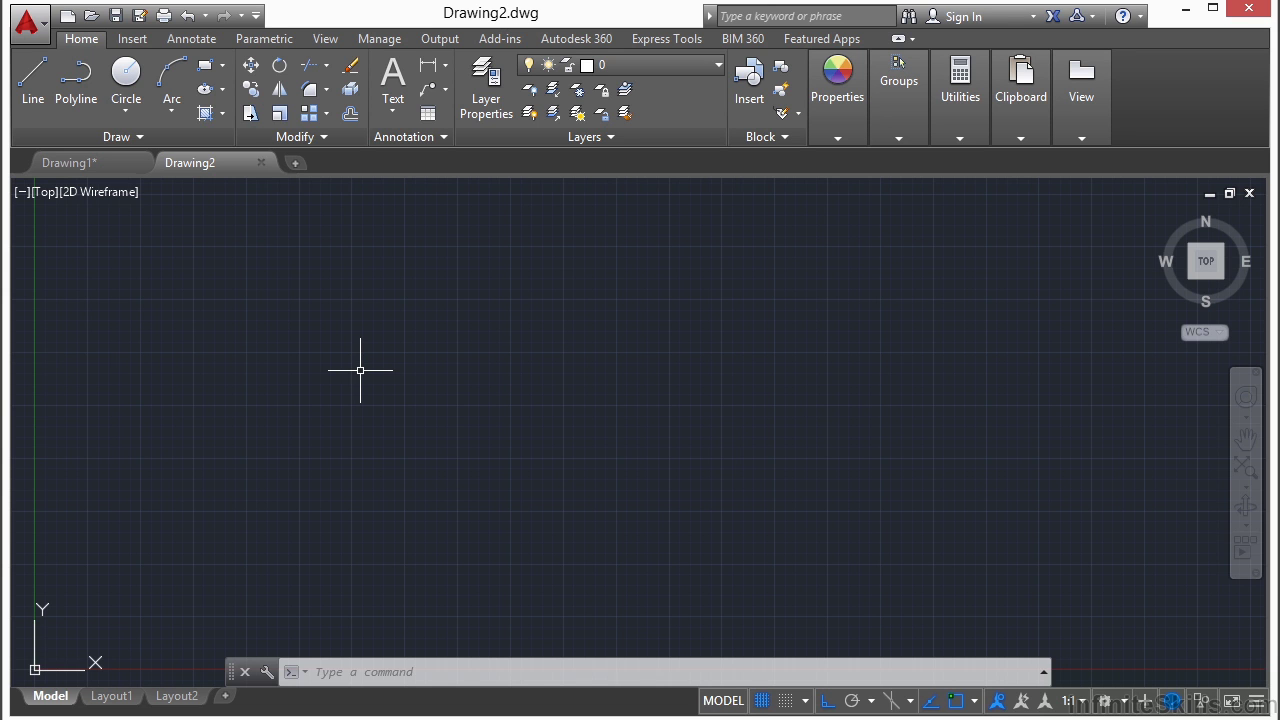
- Draw a 50 by 30 rectangle with REC from a picked first corner
text(REC)
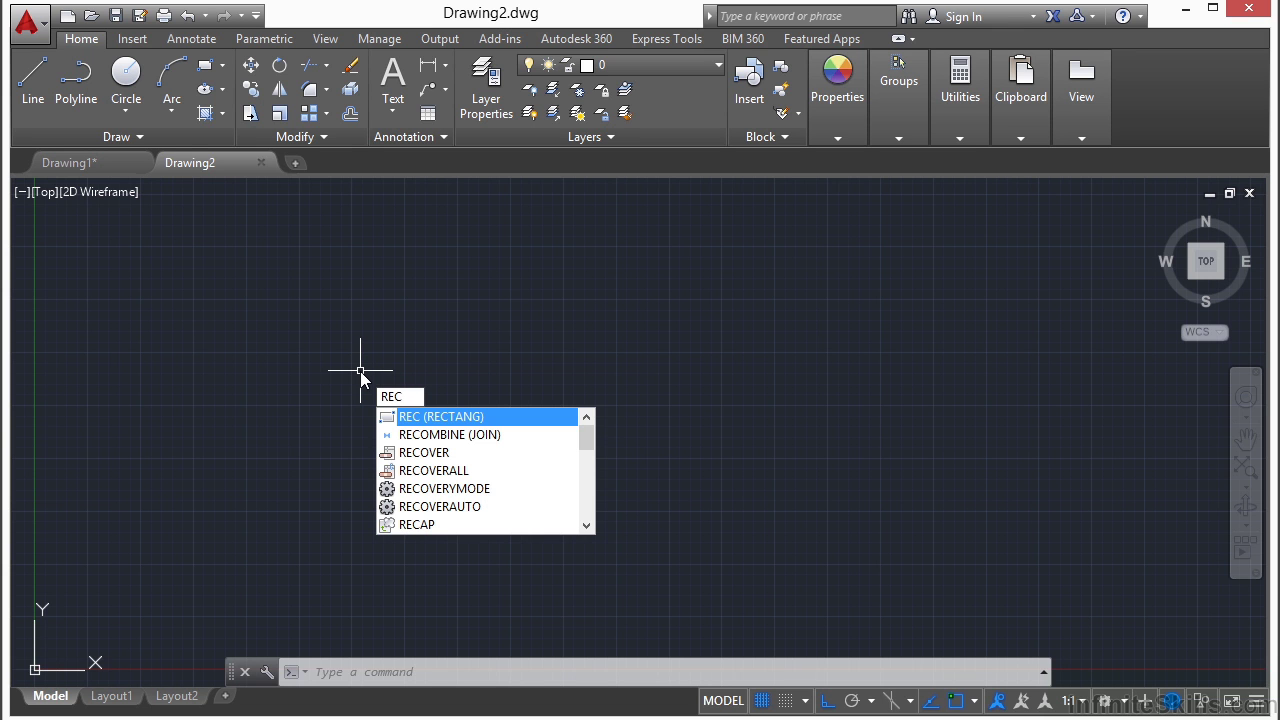
key(Return)
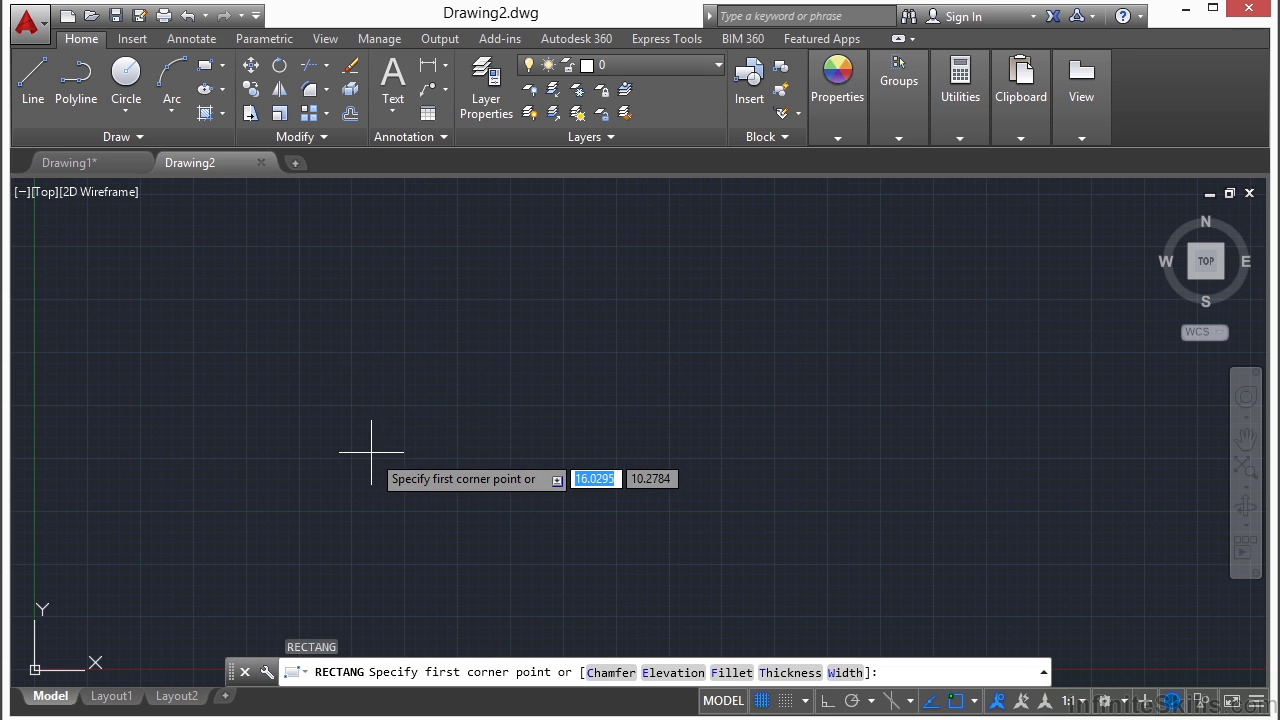
click(336, 406)
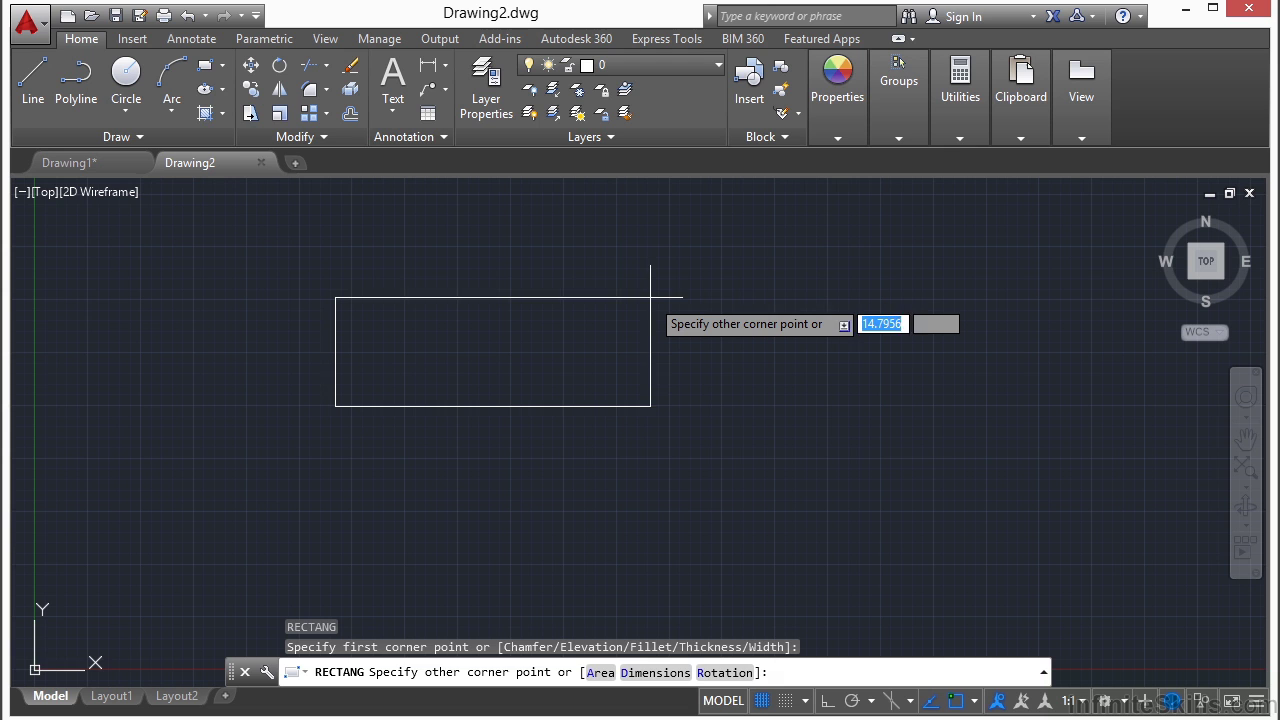
text(50)
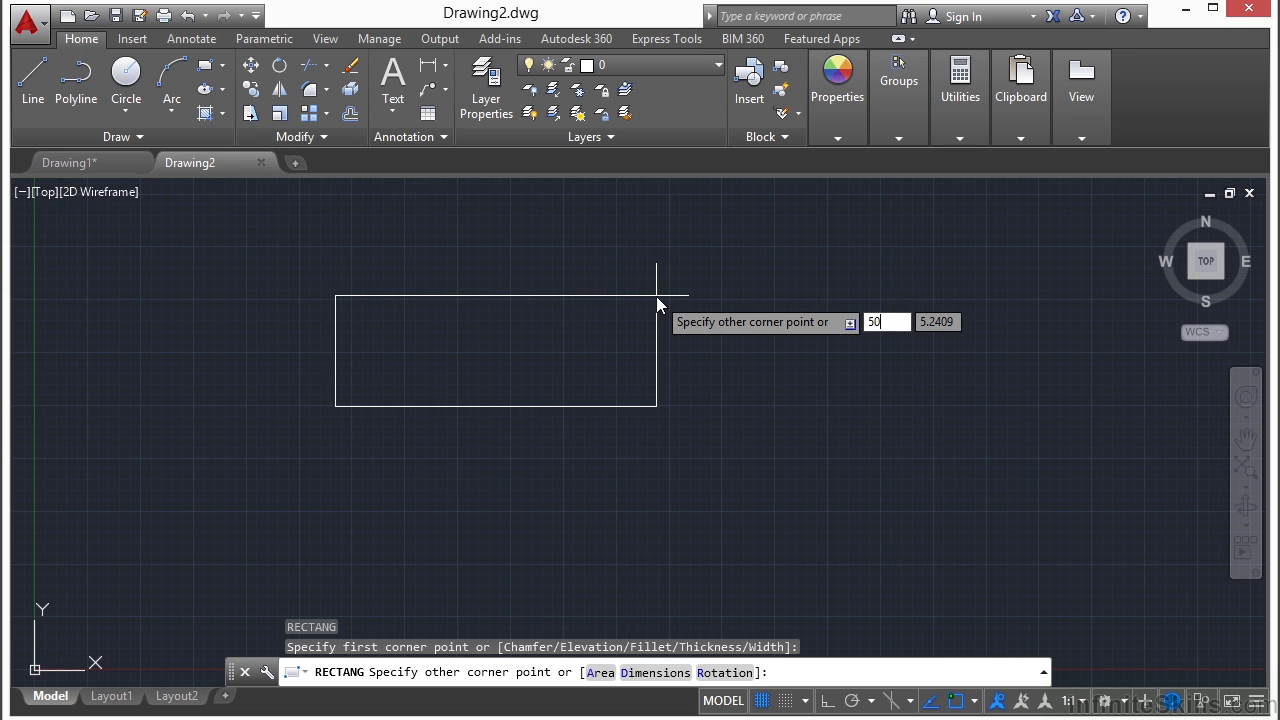
key(Tab)
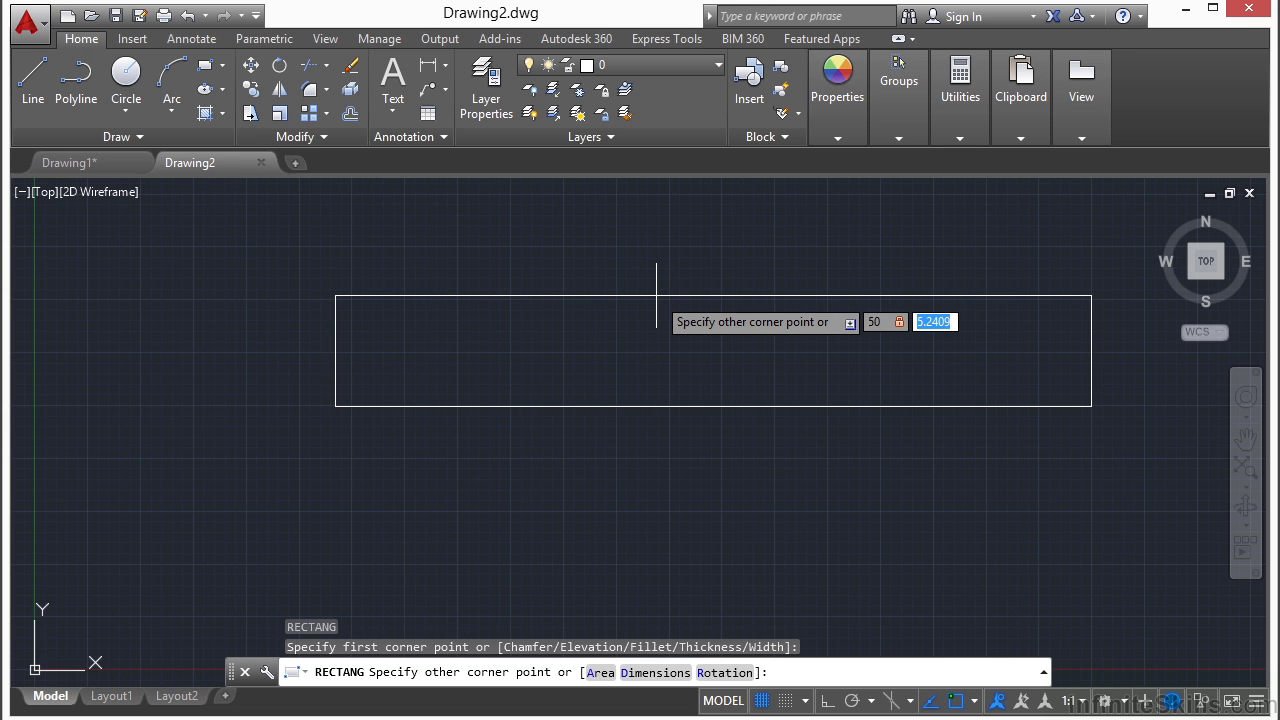
text(30)
key(Return)
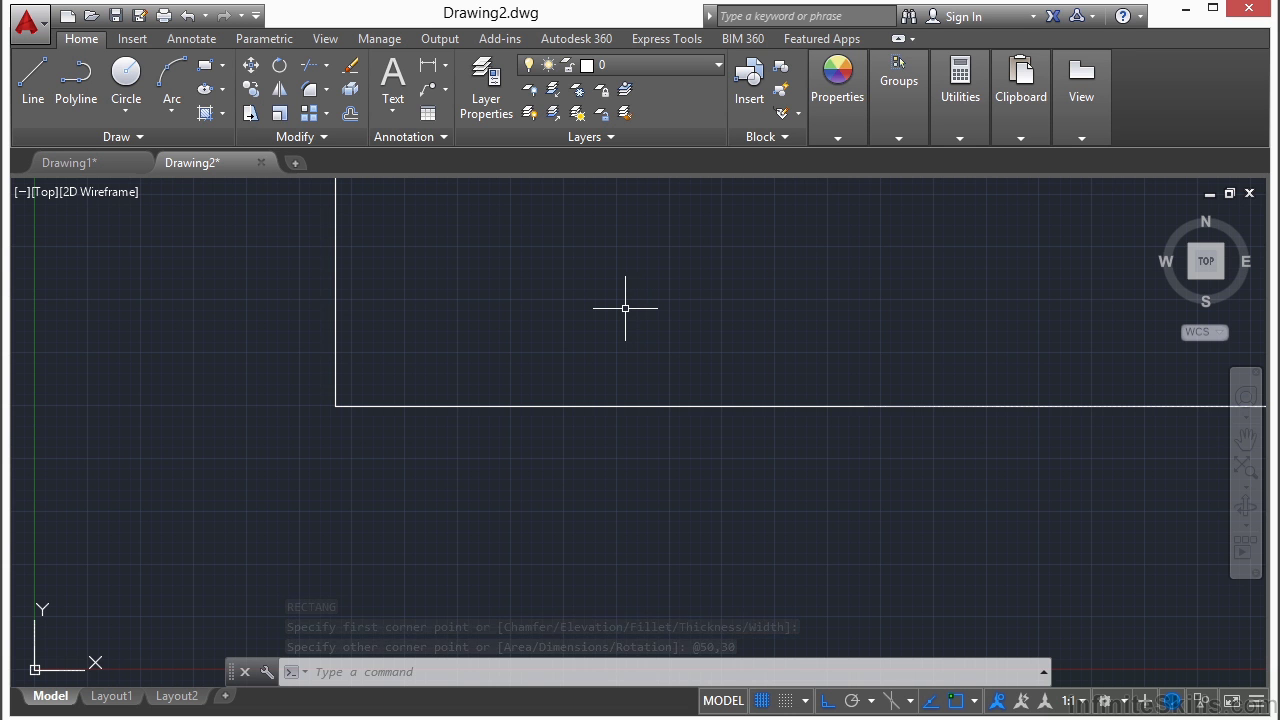
- Zoom to extents and pan so the 50 by 30 rectangle fills the view
middle_click(625, 308)
middle_click(625, 308)
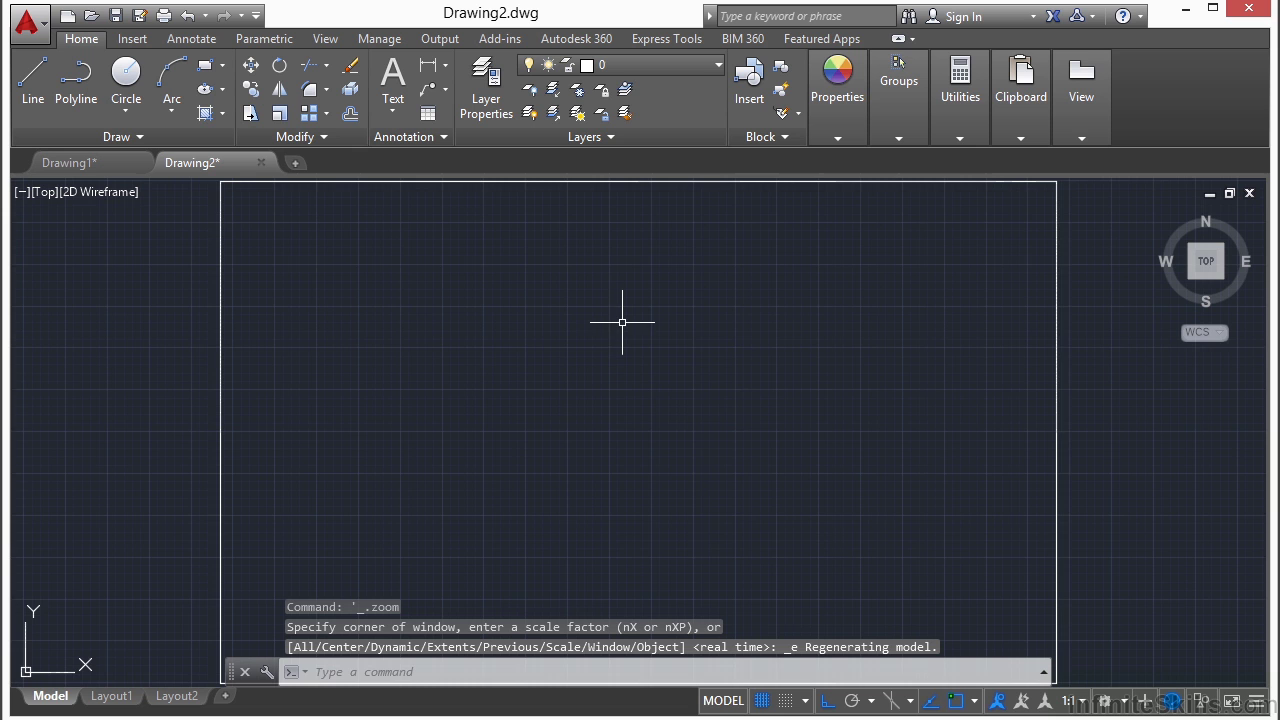
scroll(622, 323, down, 1)
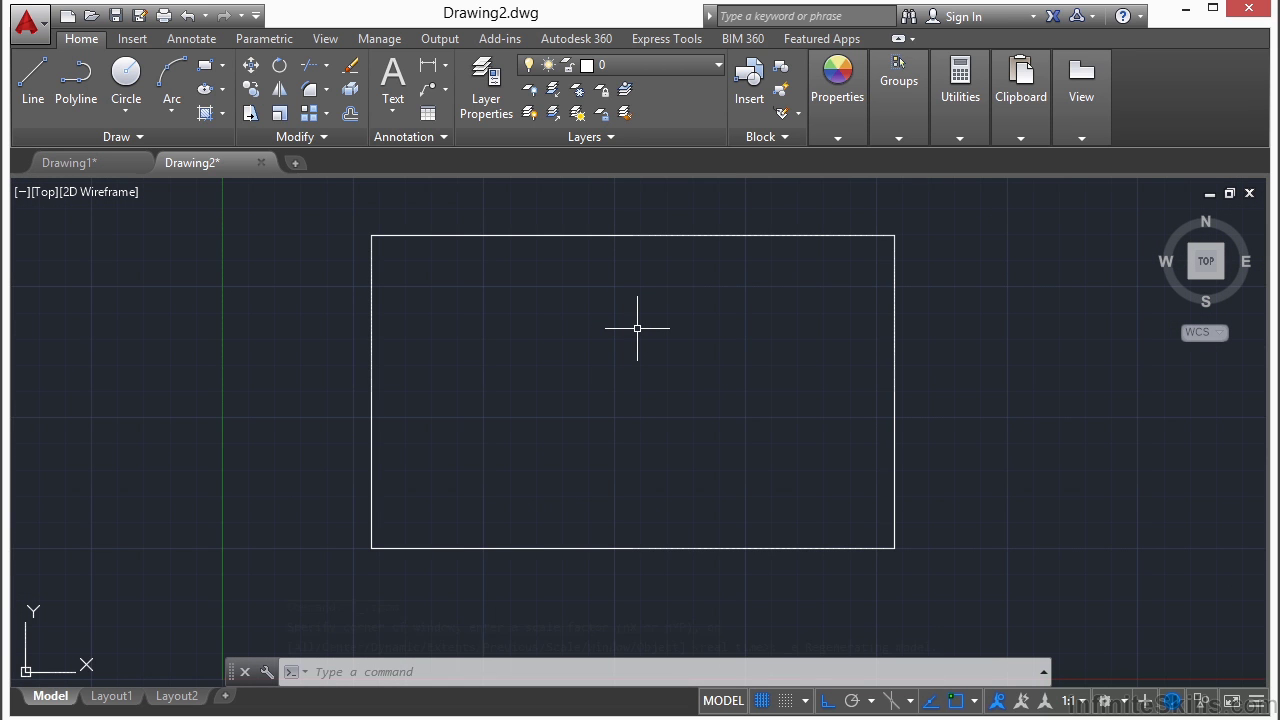
scroll(637, 327, down, 1)
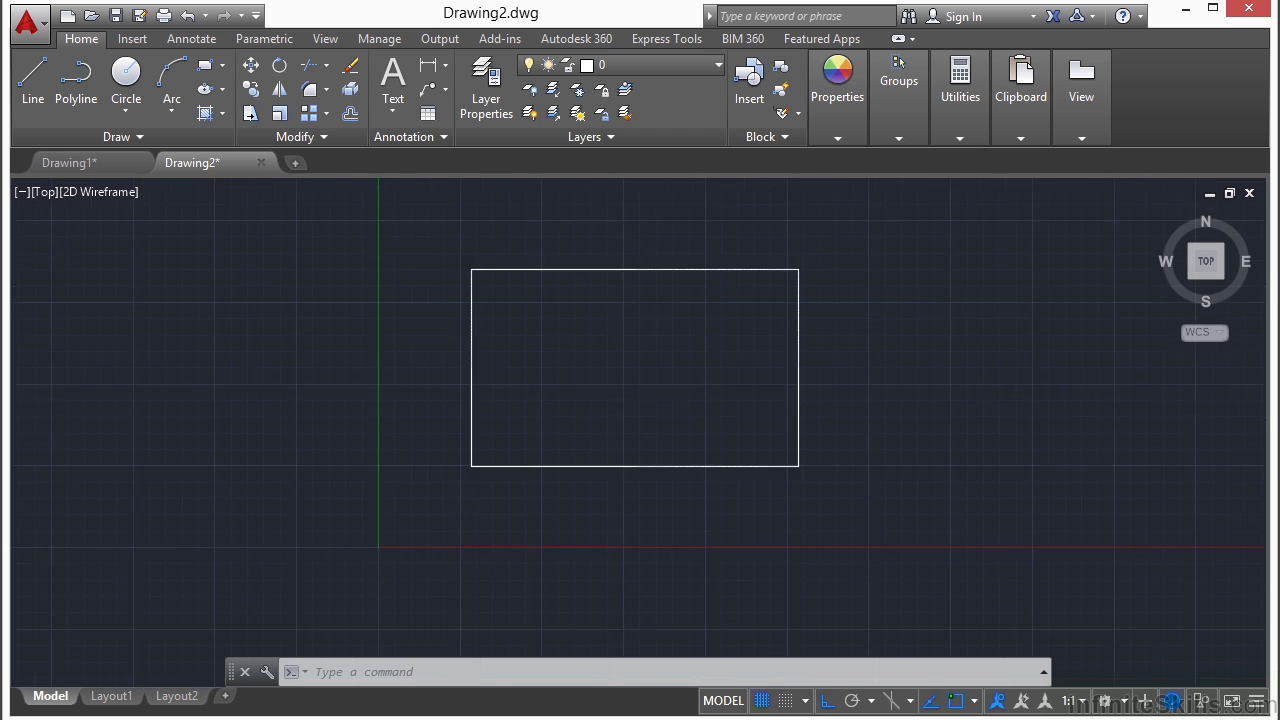
scroll(637, 327, up, 2)
scroll(637, 327, down, 1)
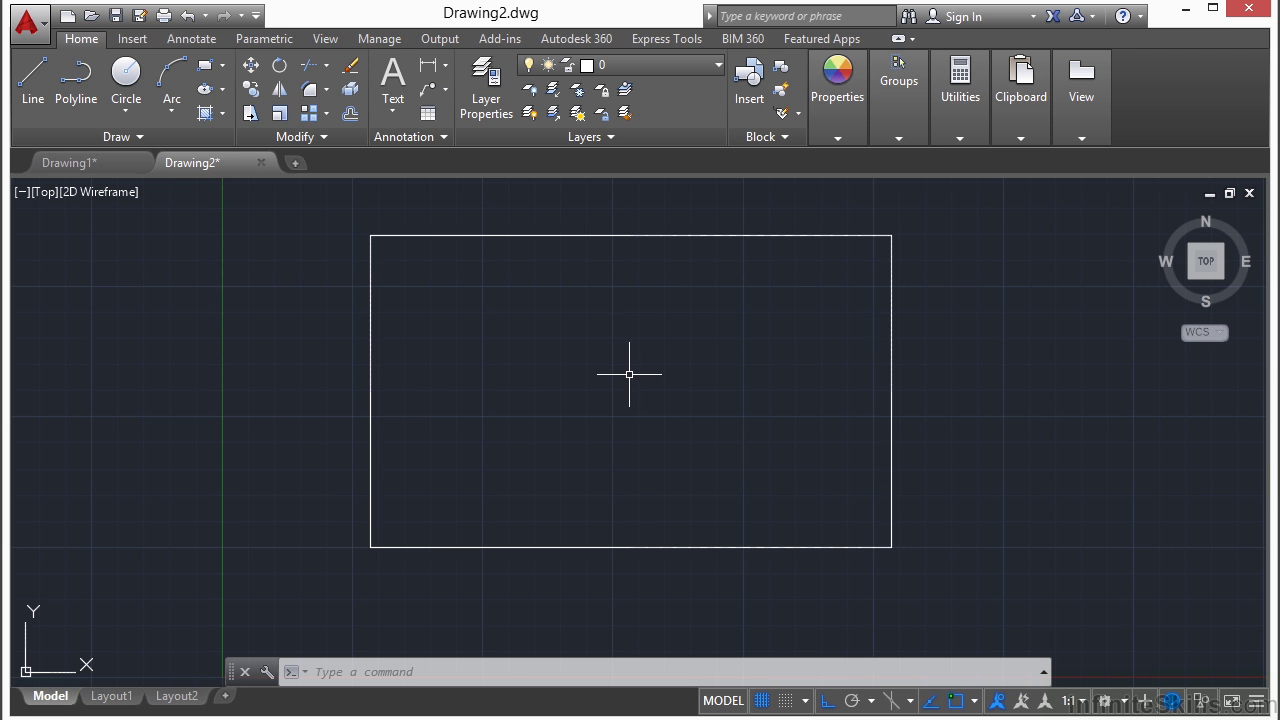
mouse_move(629, 373)
middle_down()
mouse_move(537, 371)
mouse_move(457, 389)
mouse_move(454, 371)
mouse_move(651, 391)
mouse_move(582, 388)
middle_up()
scroll(531, 380, down, 4)
scroll(529, 380, up, 6)
middle_click(582, 388)
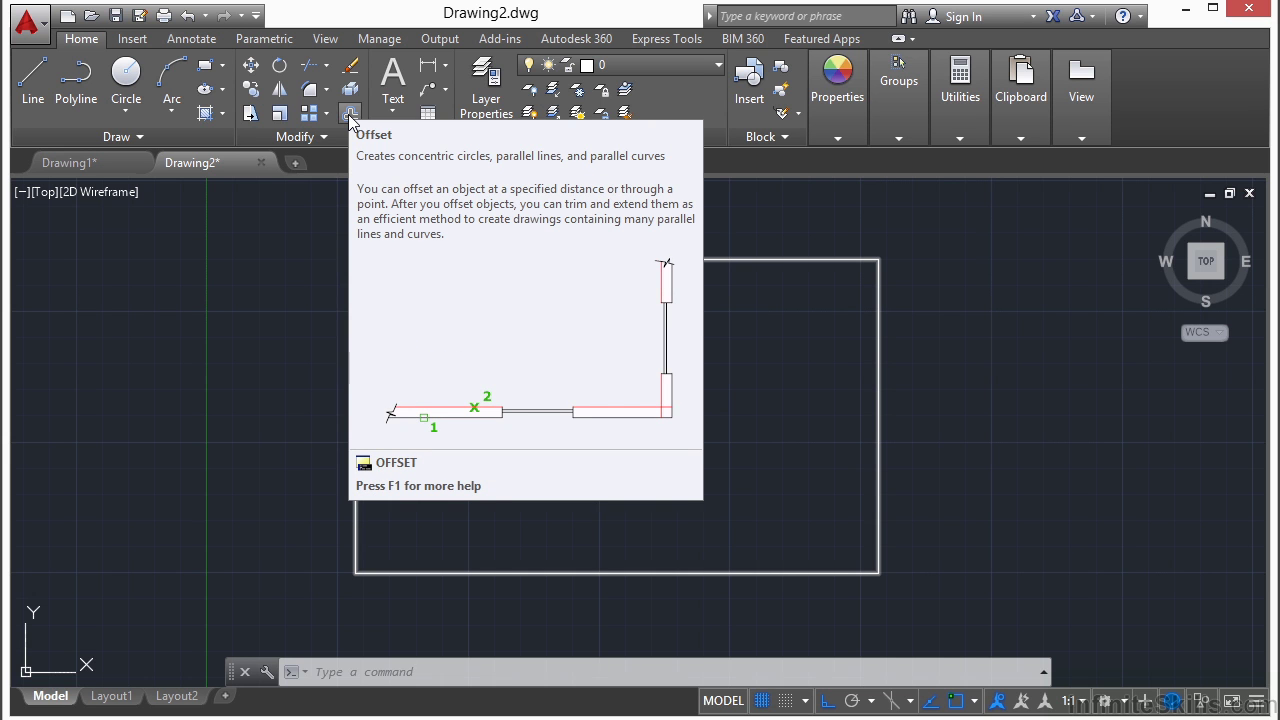
- Offset the rectangle 0.5 units inward, end the command and recentre the view
click(349, 117)
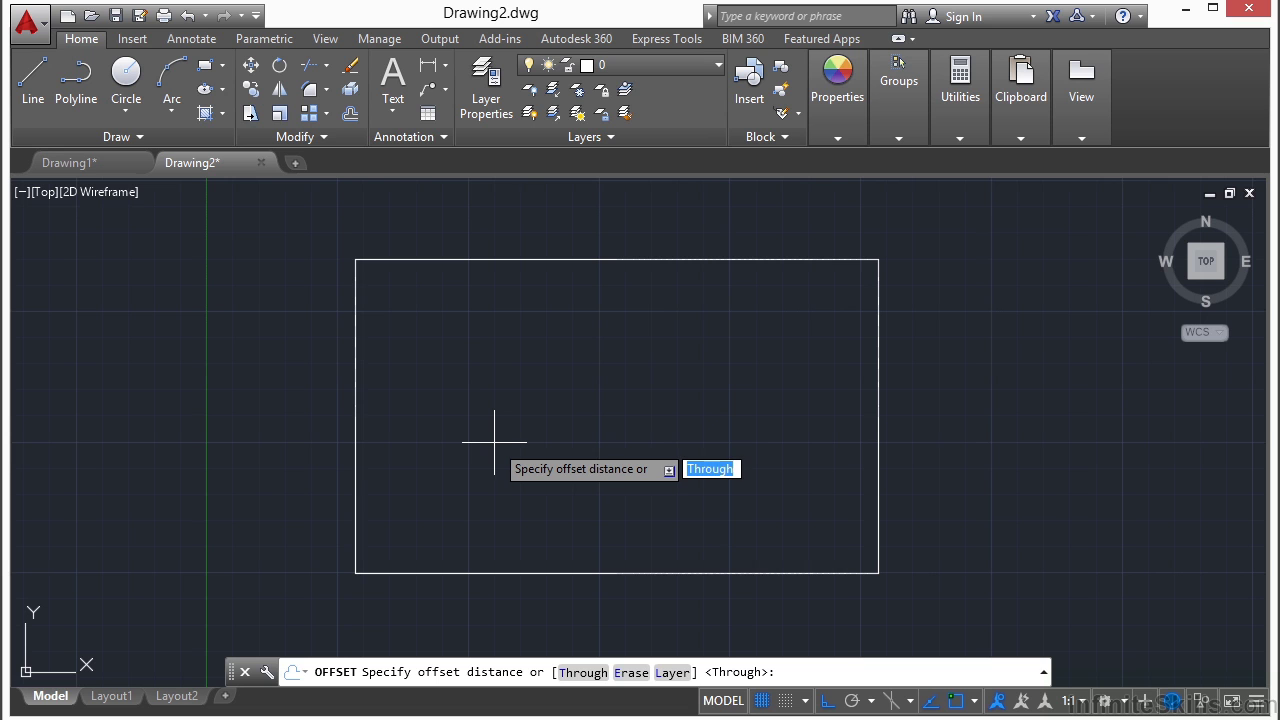
text(.5)
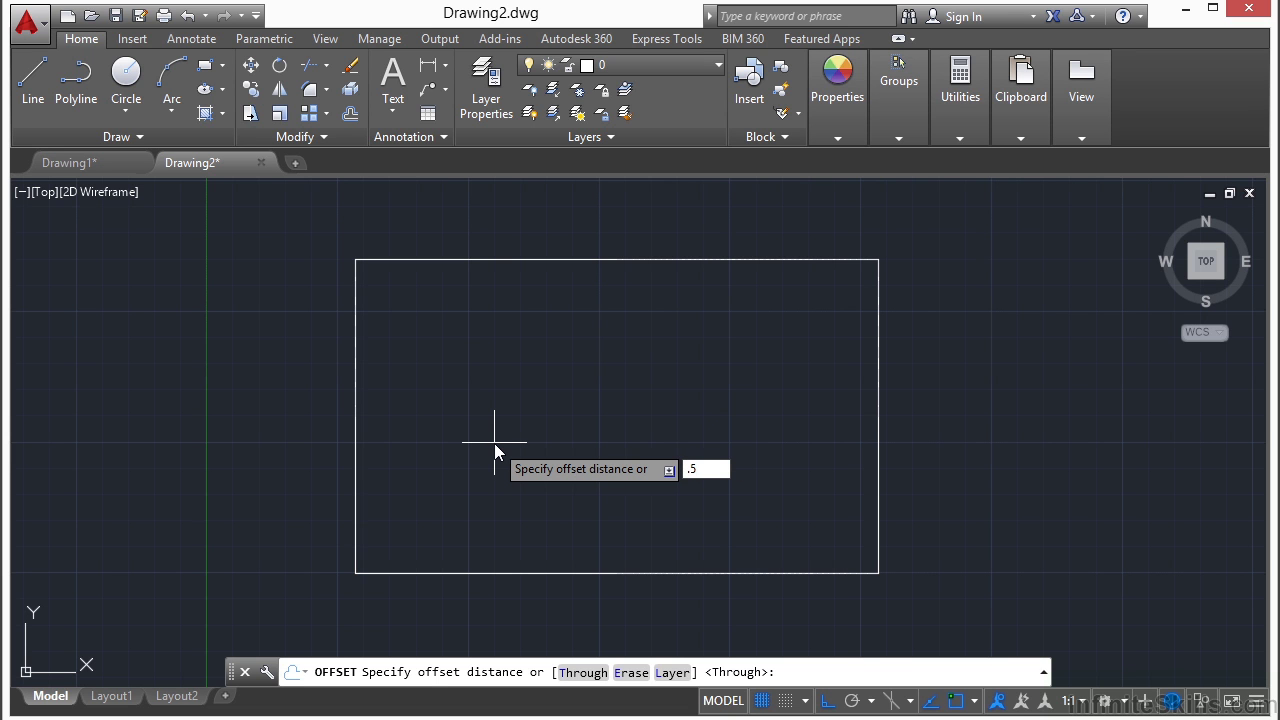
key(Return)
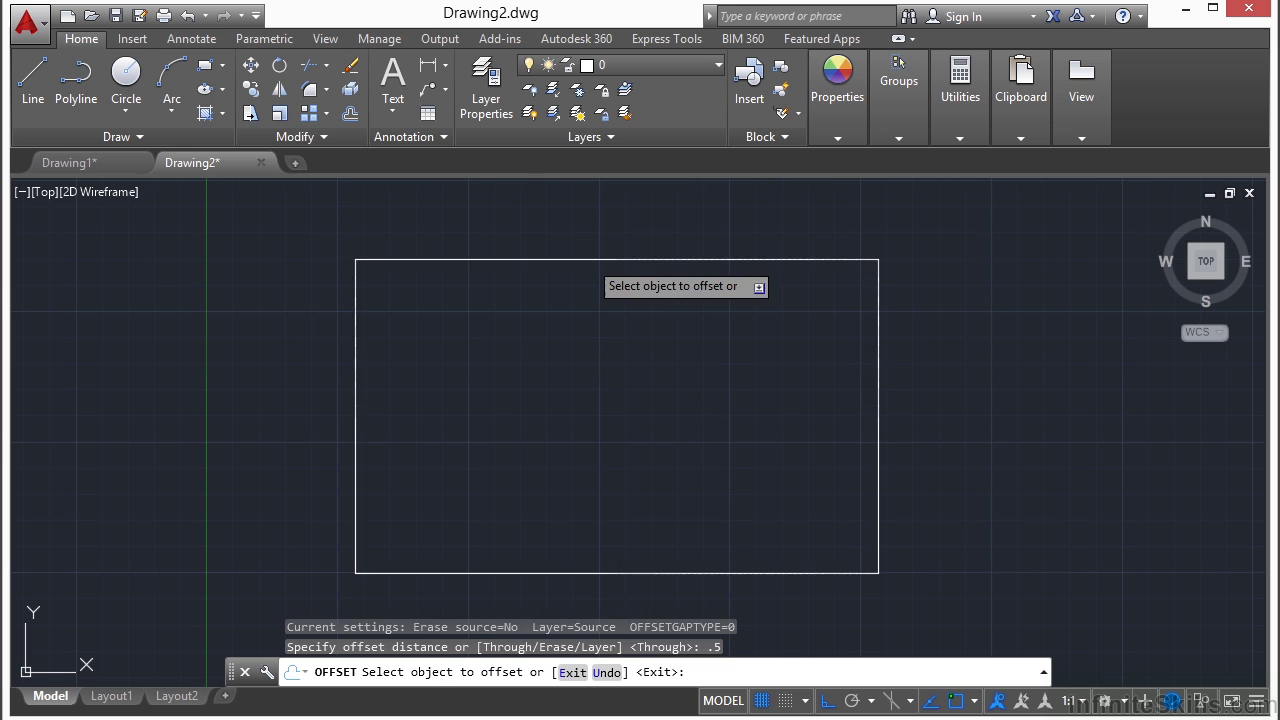
click(588, 259)
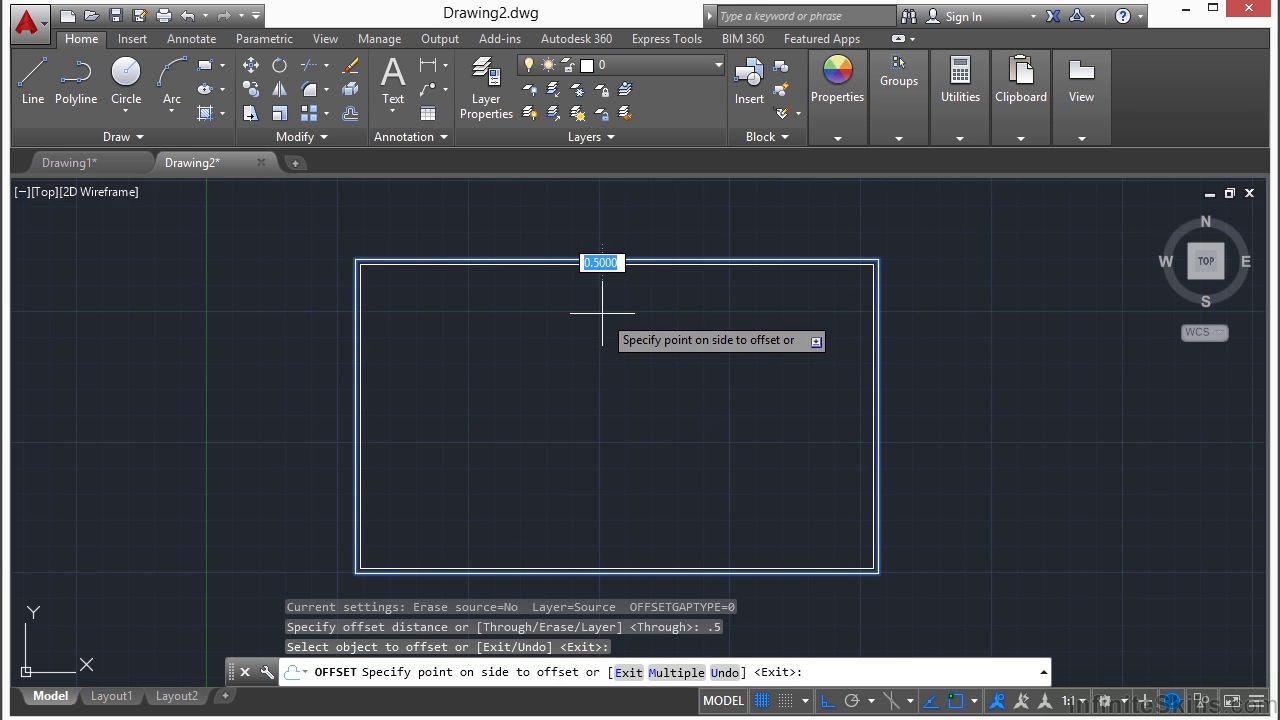
scroll(595, 257, up, 2)
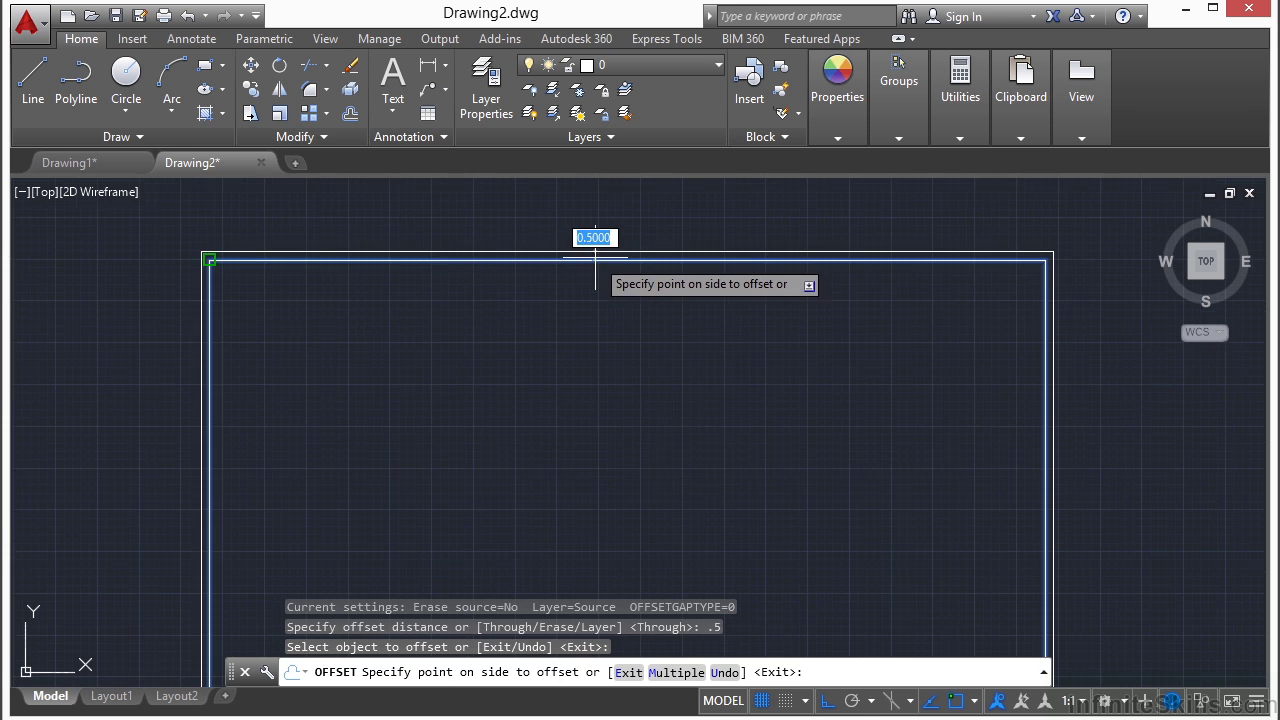
scroll(595, 259, up, 4)
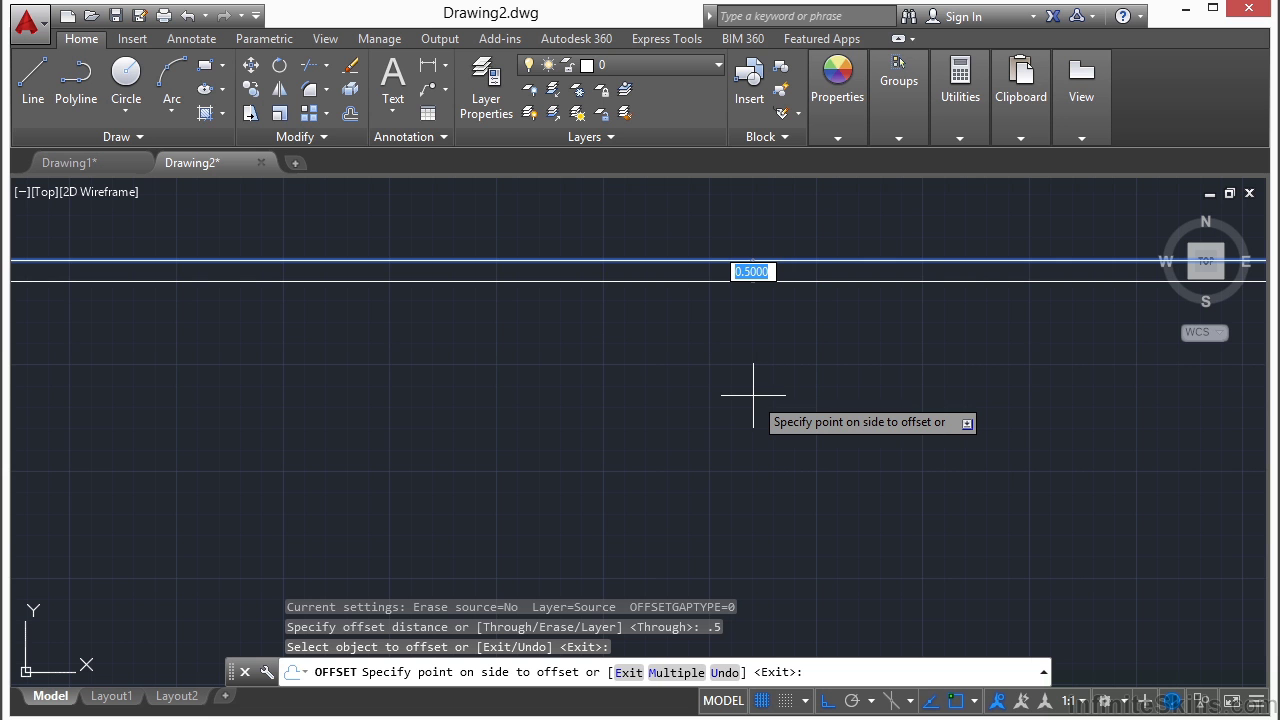
click(752, 396)
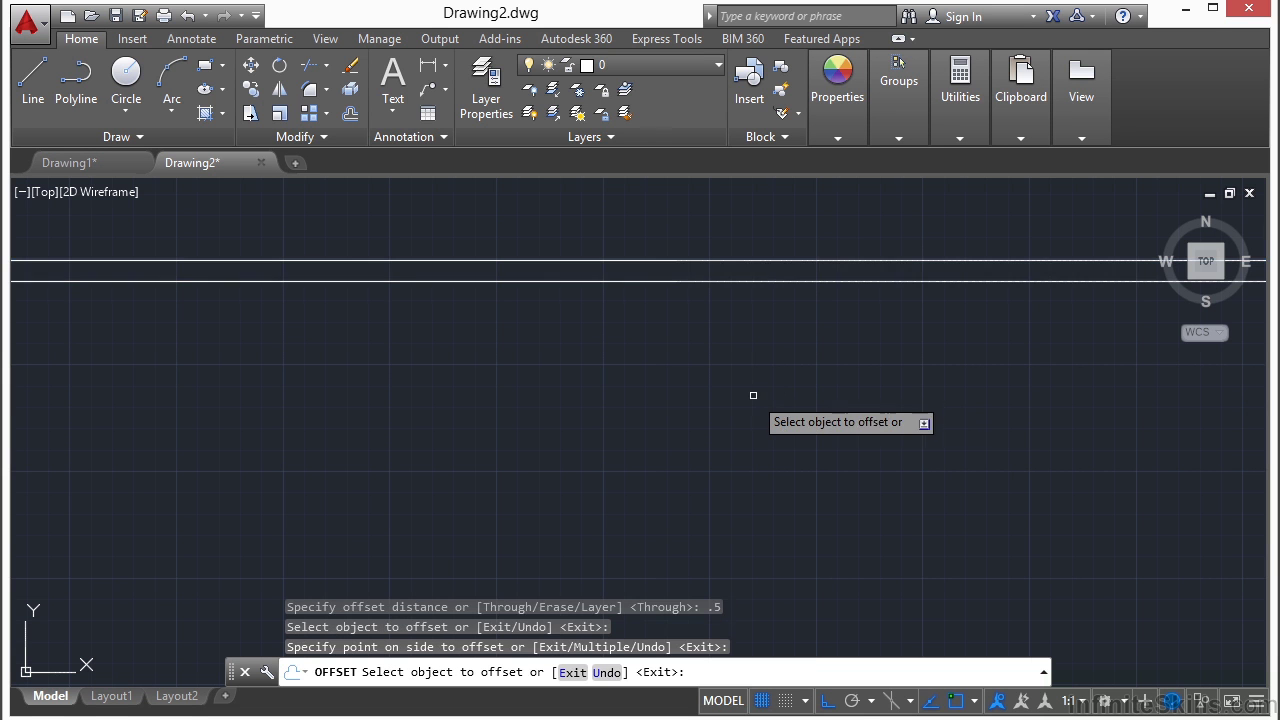
scroll(746, 345, down, 5)
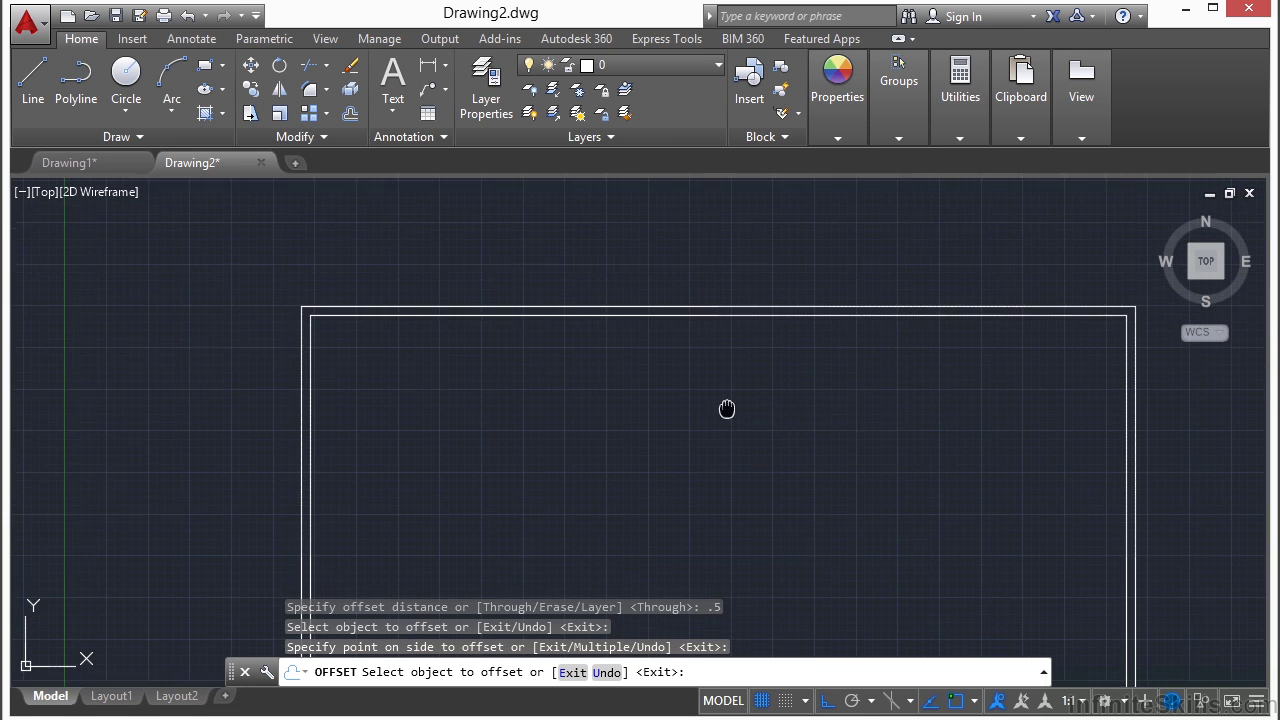
right_click(686, 378)
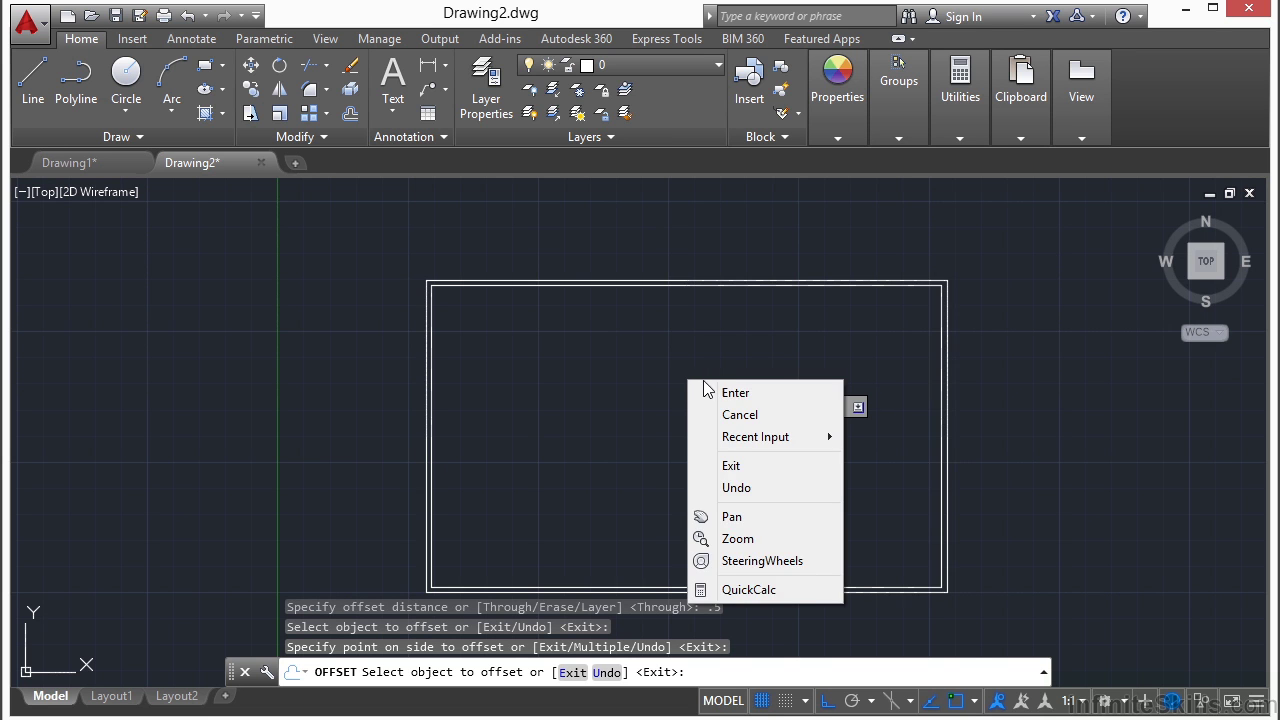
click(708, 386)
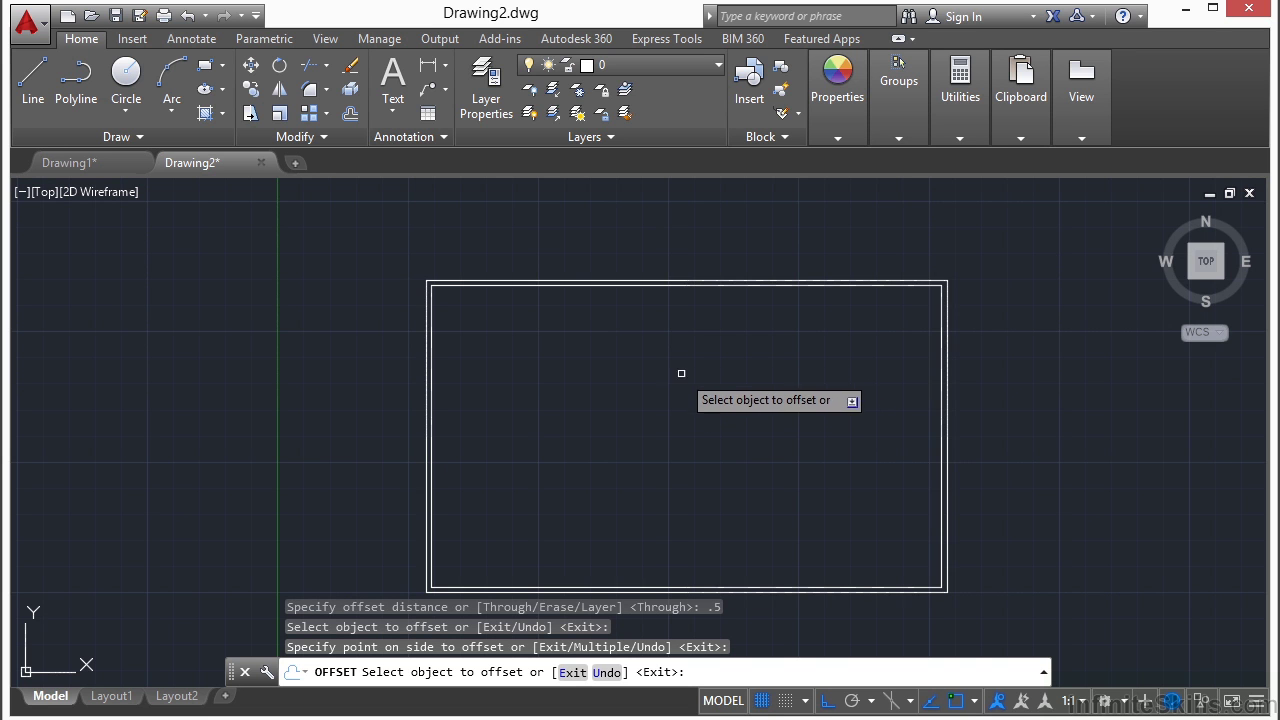
key(Escape)
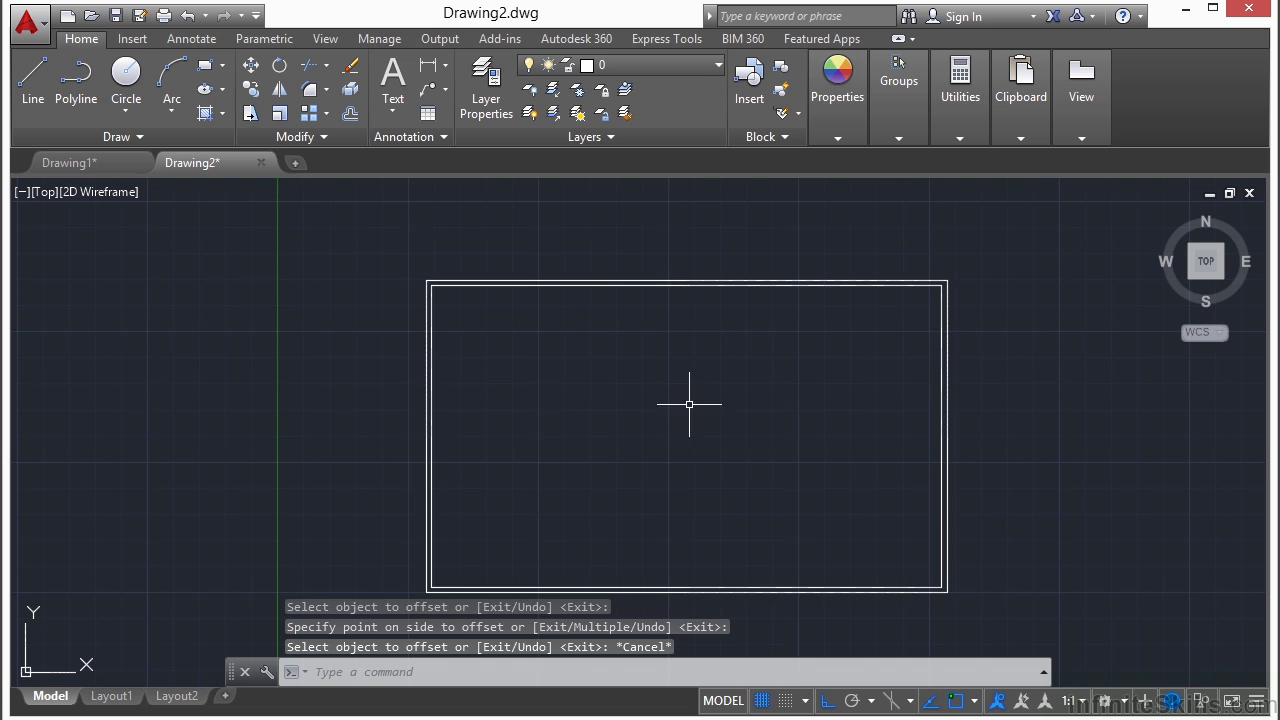
middle_drag(689, 410, 653, 405)
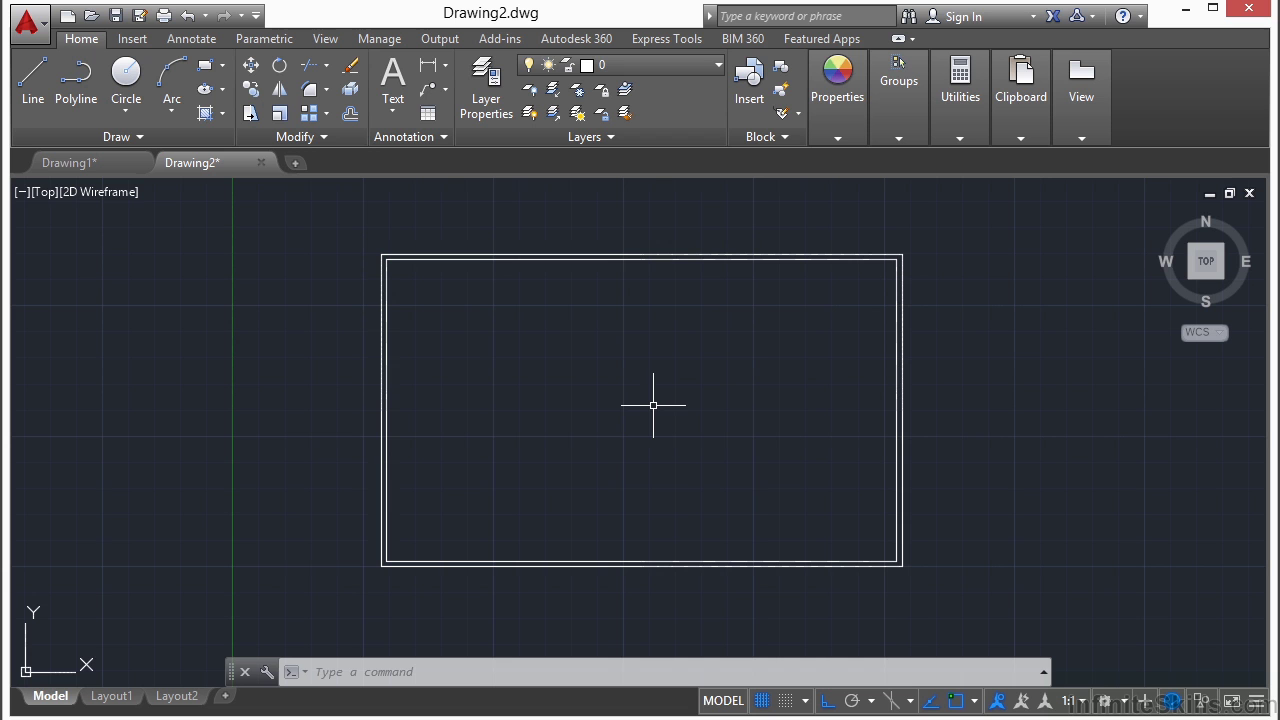
- Open Tool Palettes with Ctrl+3, move them right, and show the Architectural palette
key(ctrl+3)
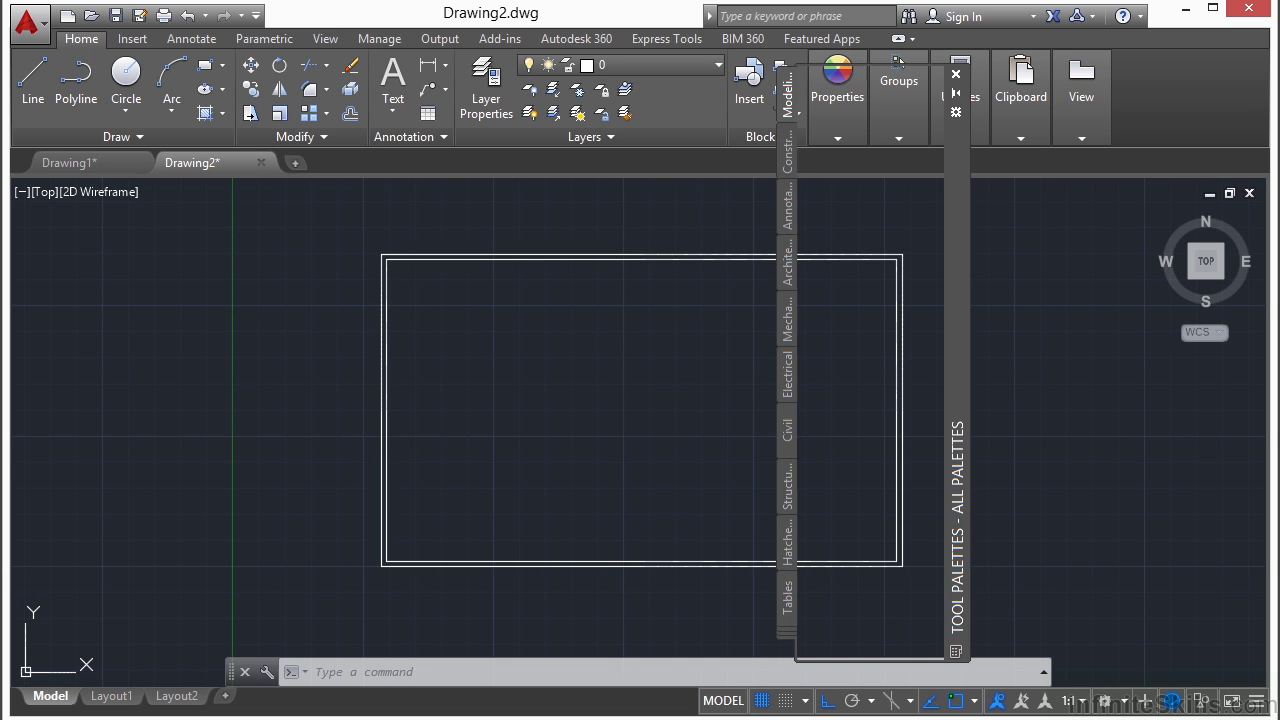
drag(984, 316, 1121, 300)
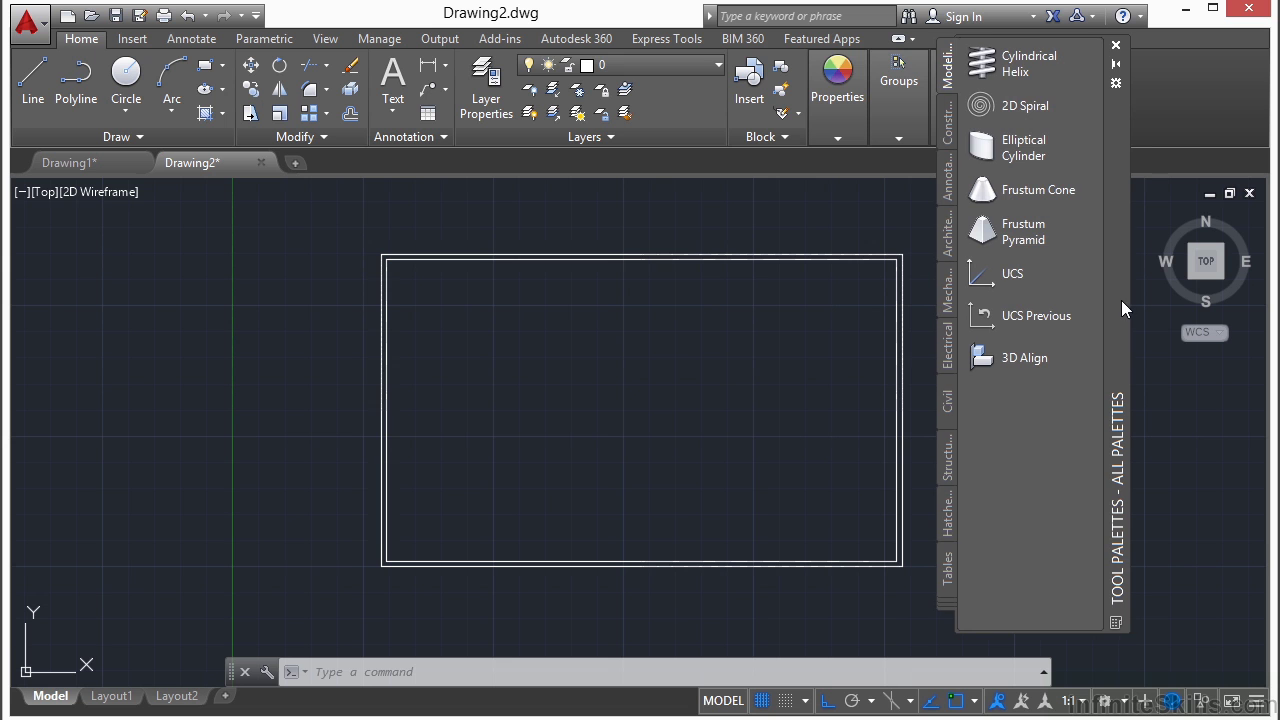
click(949, 127)
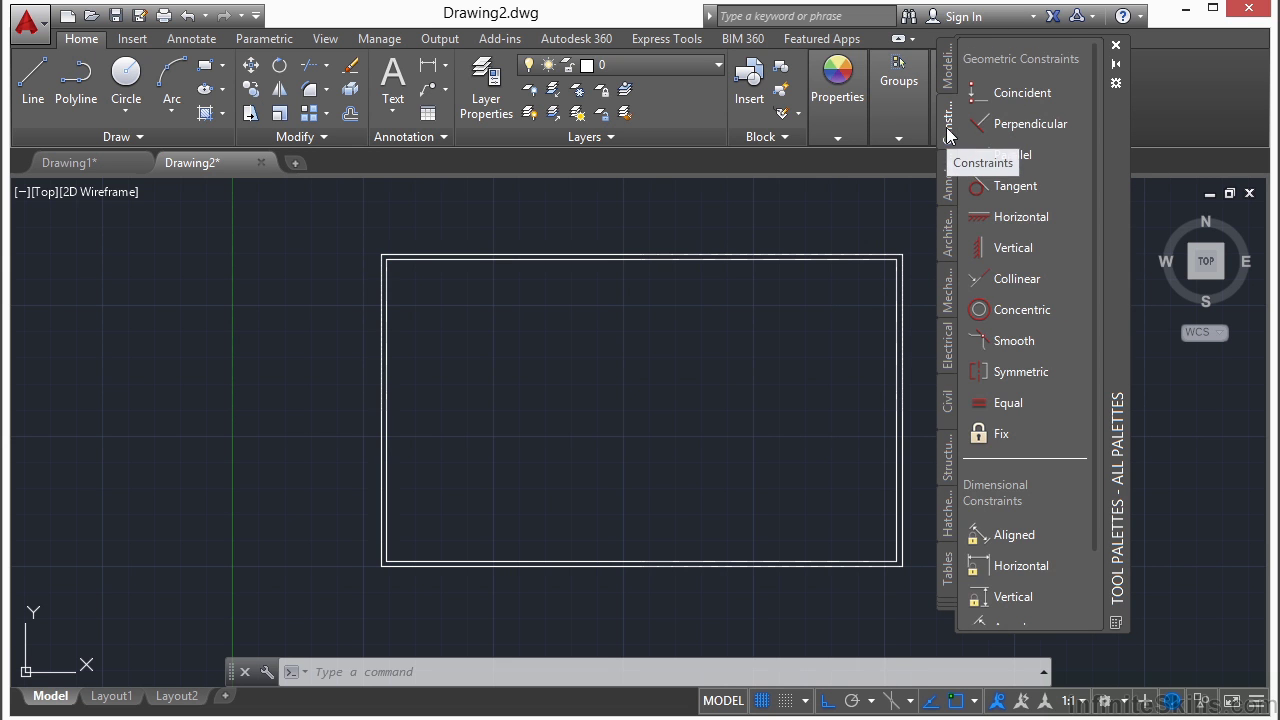
click(949, 183)
click(949, 228)
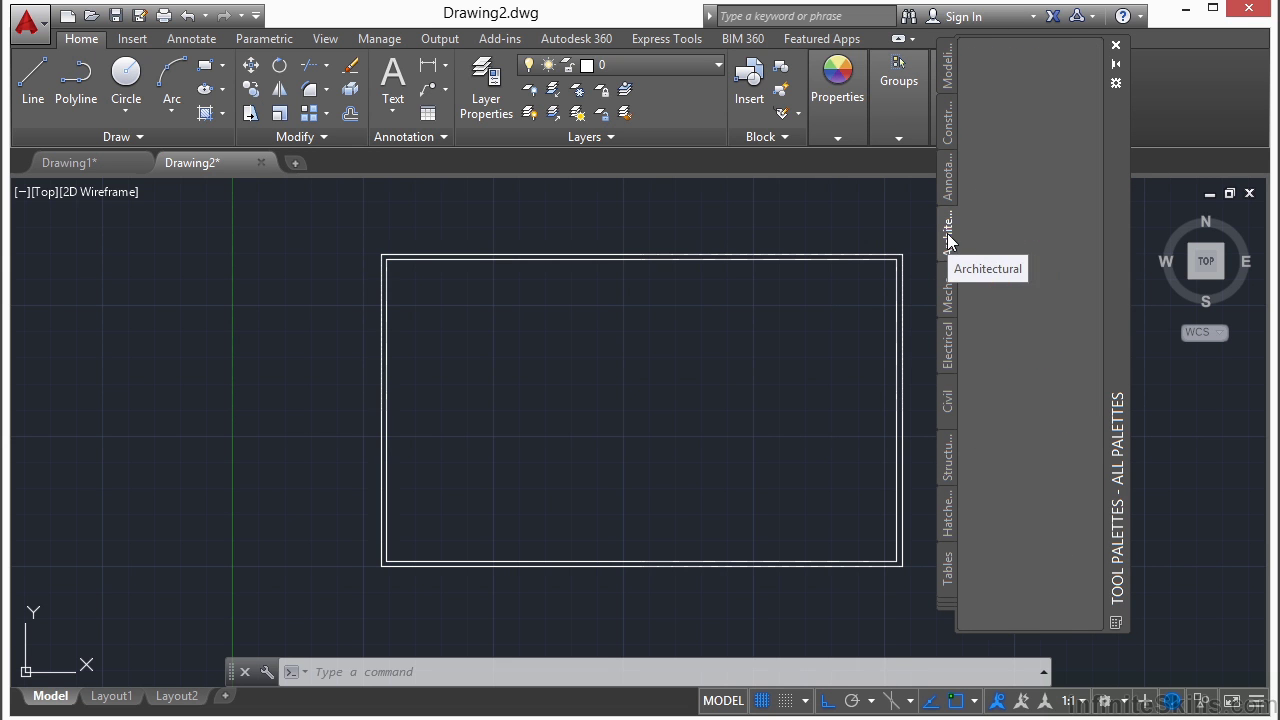
click(949, 290)
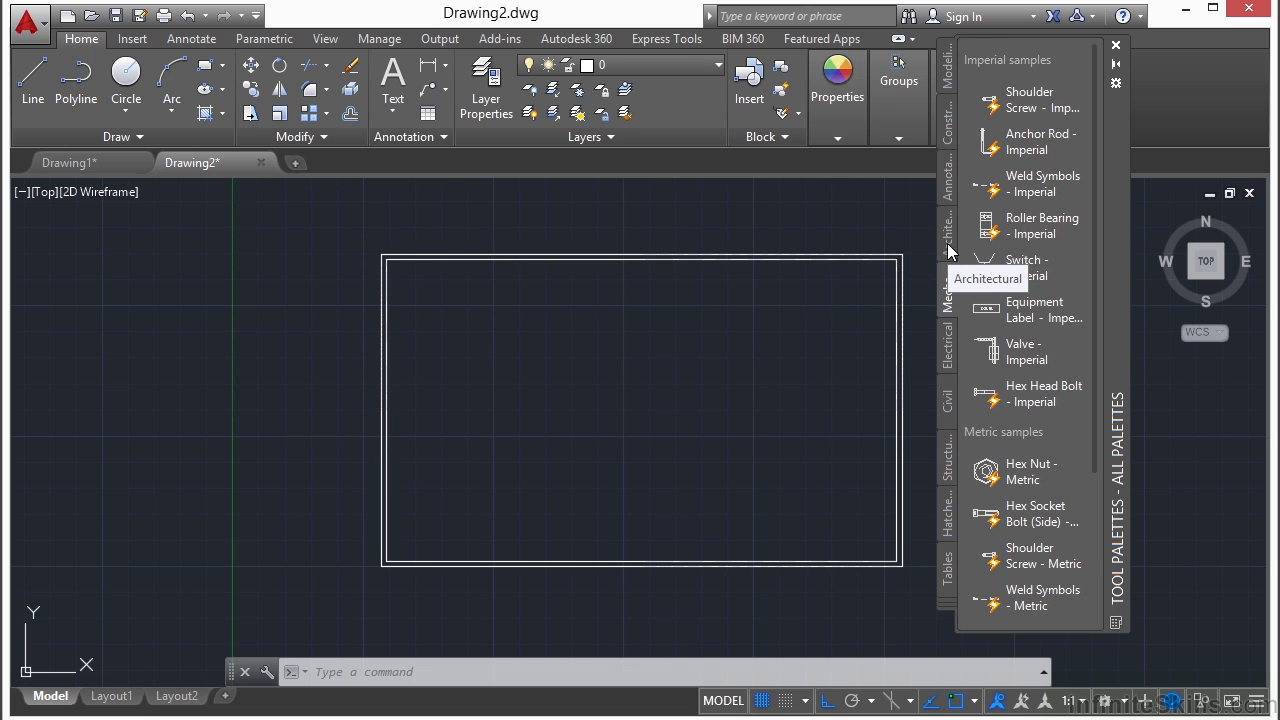
click(950, 250)
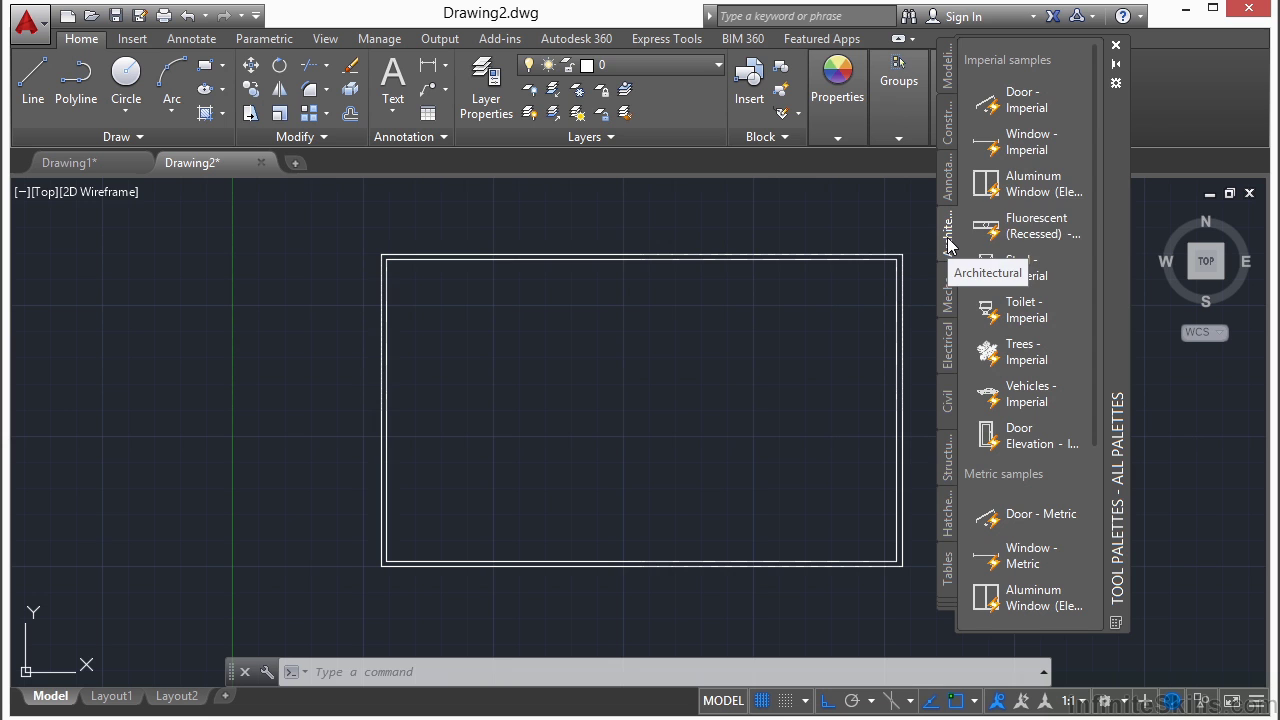
- Insert the Door - Imperial block to the right of the rectangle
click(1005, 103)
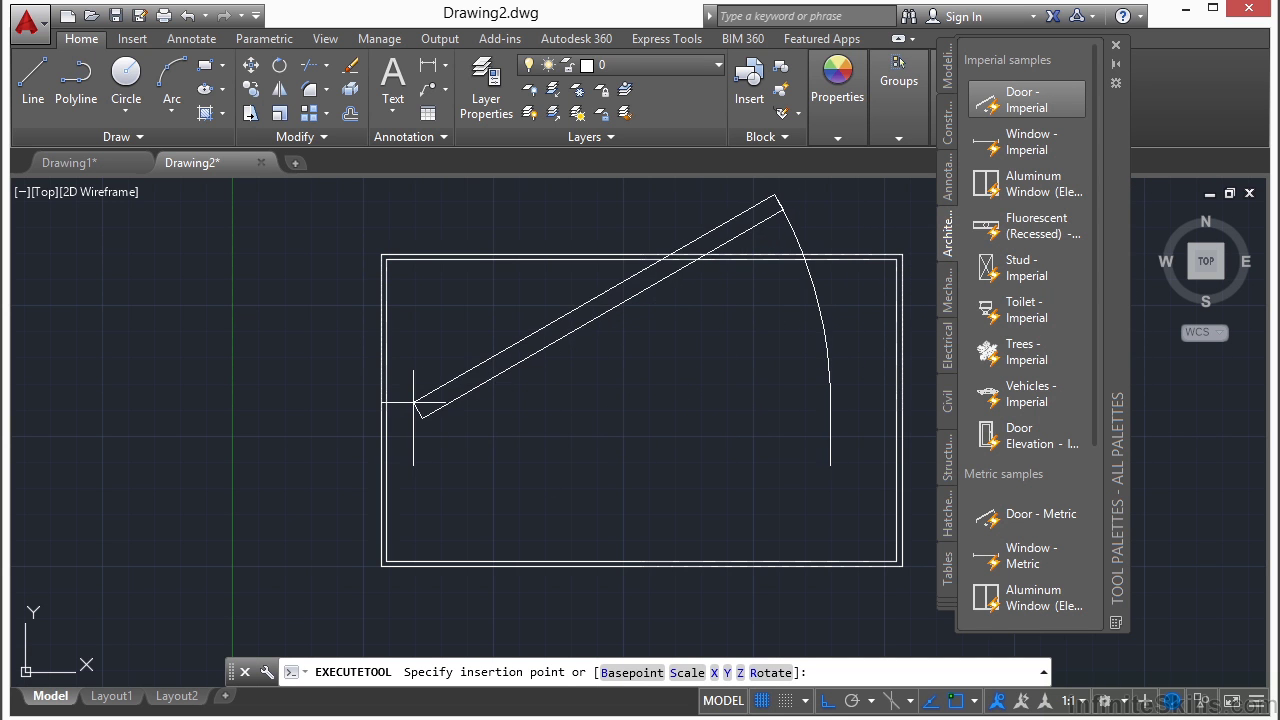
scroll(425, 400, down, 2)
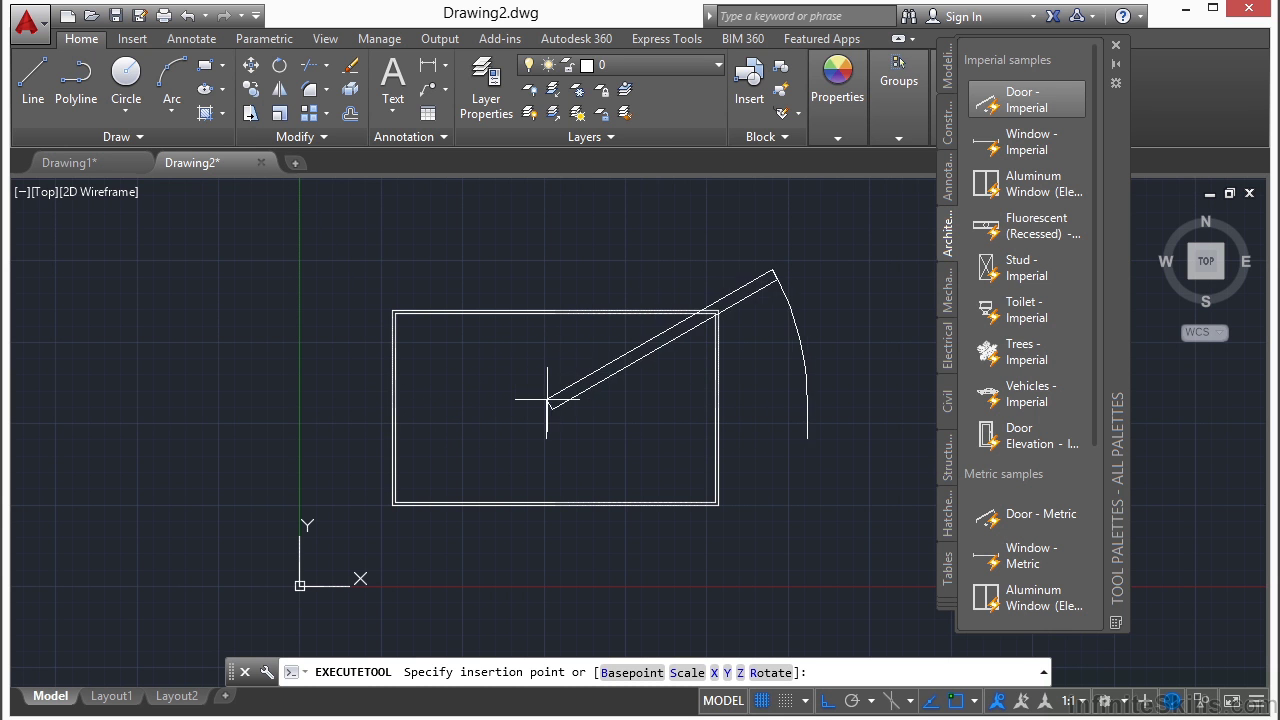
middle_drag(549, 391, 339, 392)
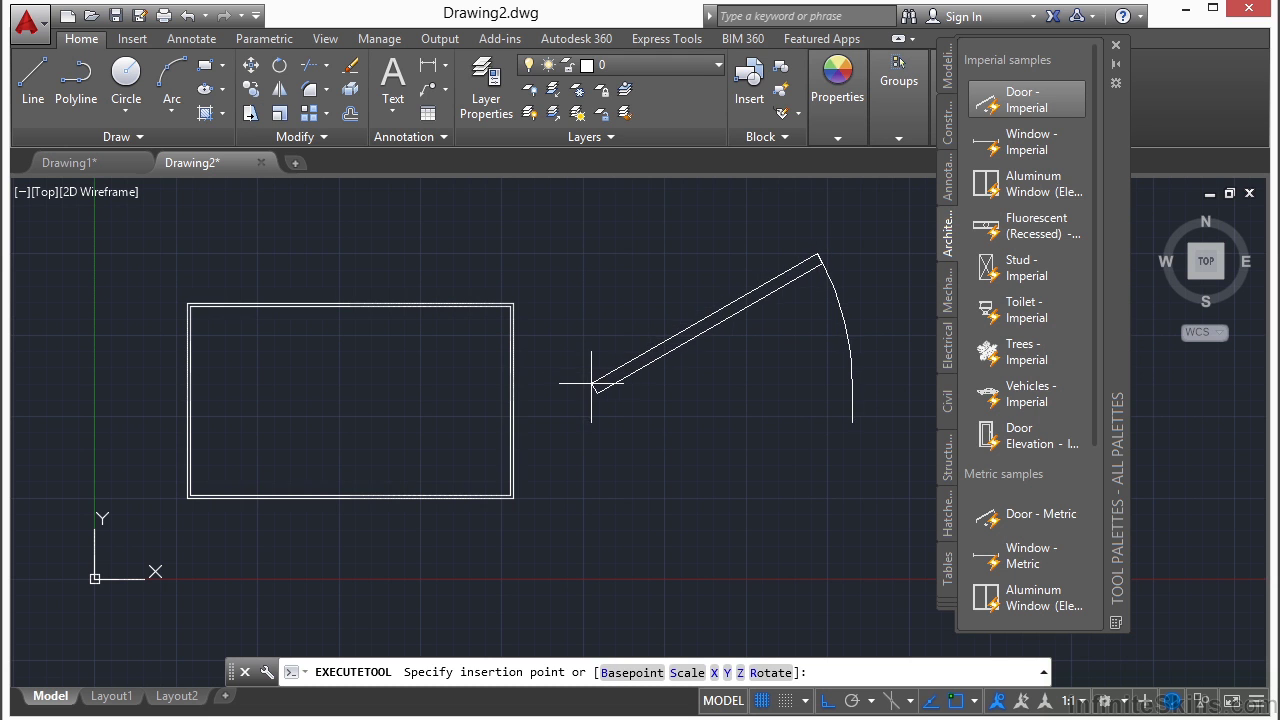
click(590, 379)
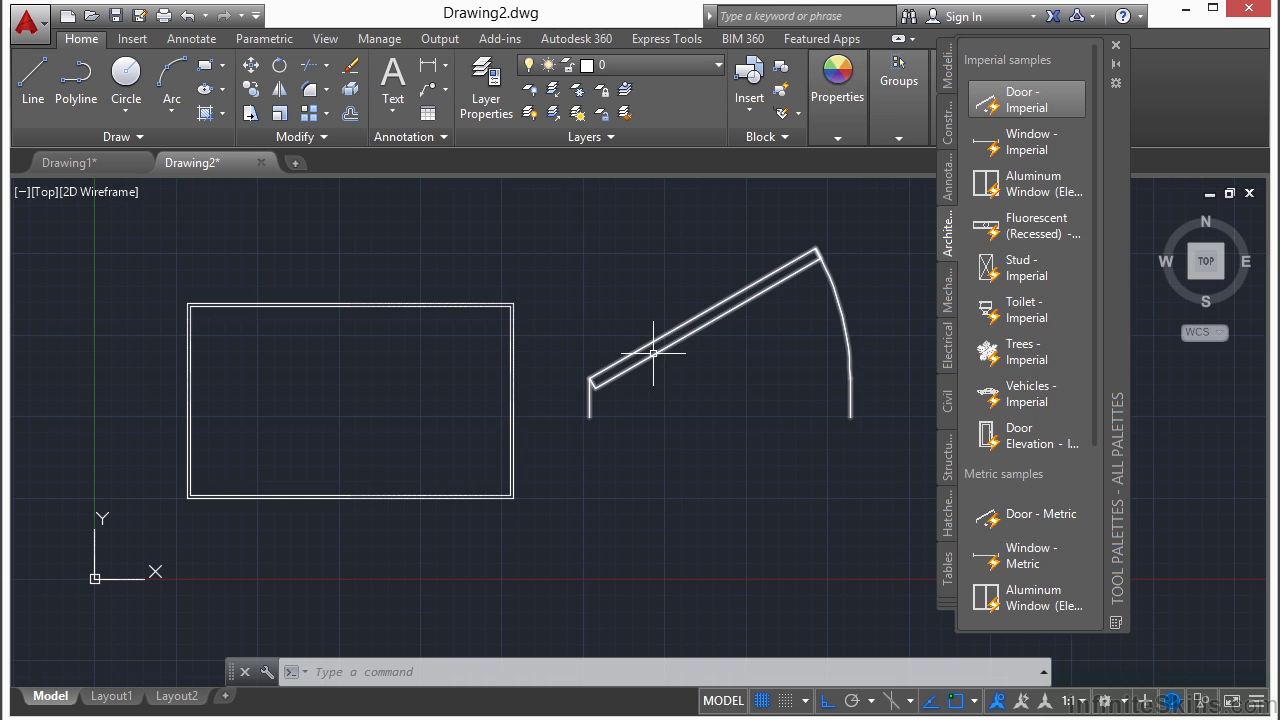
mouse_move(653, 353)
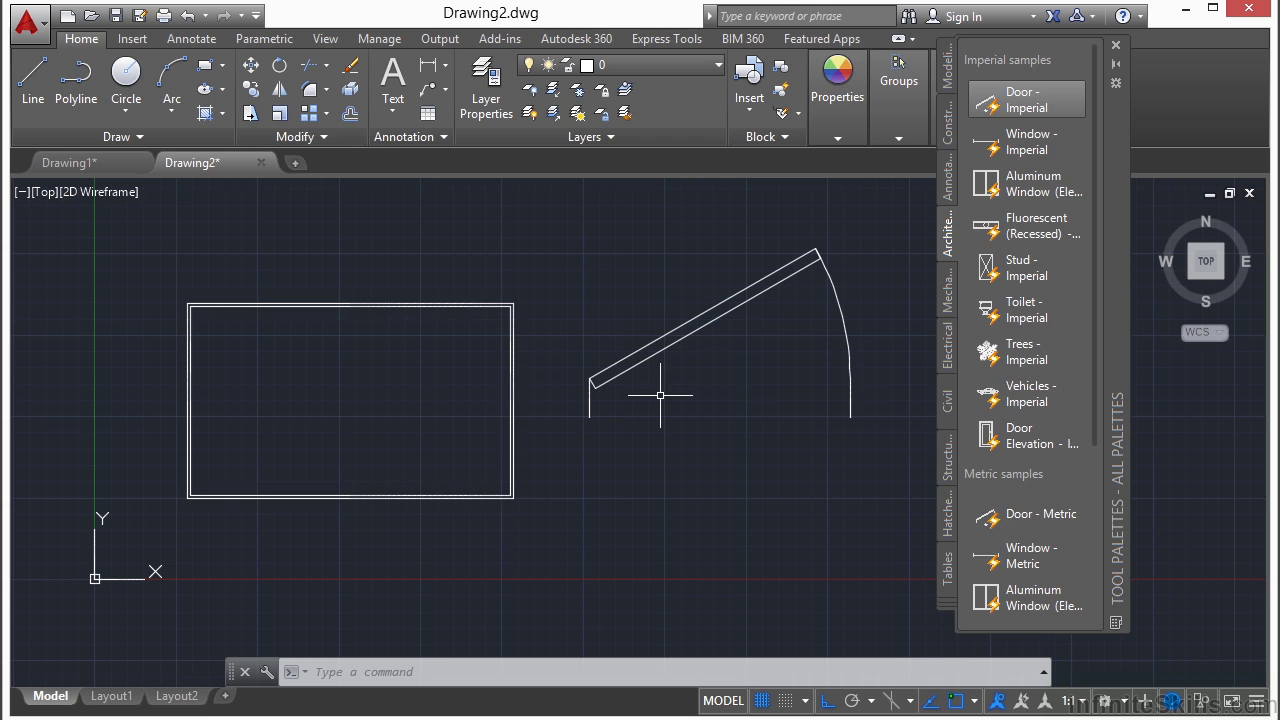
- Scale the door block by 1/12 about a base point just below it
text(SC)
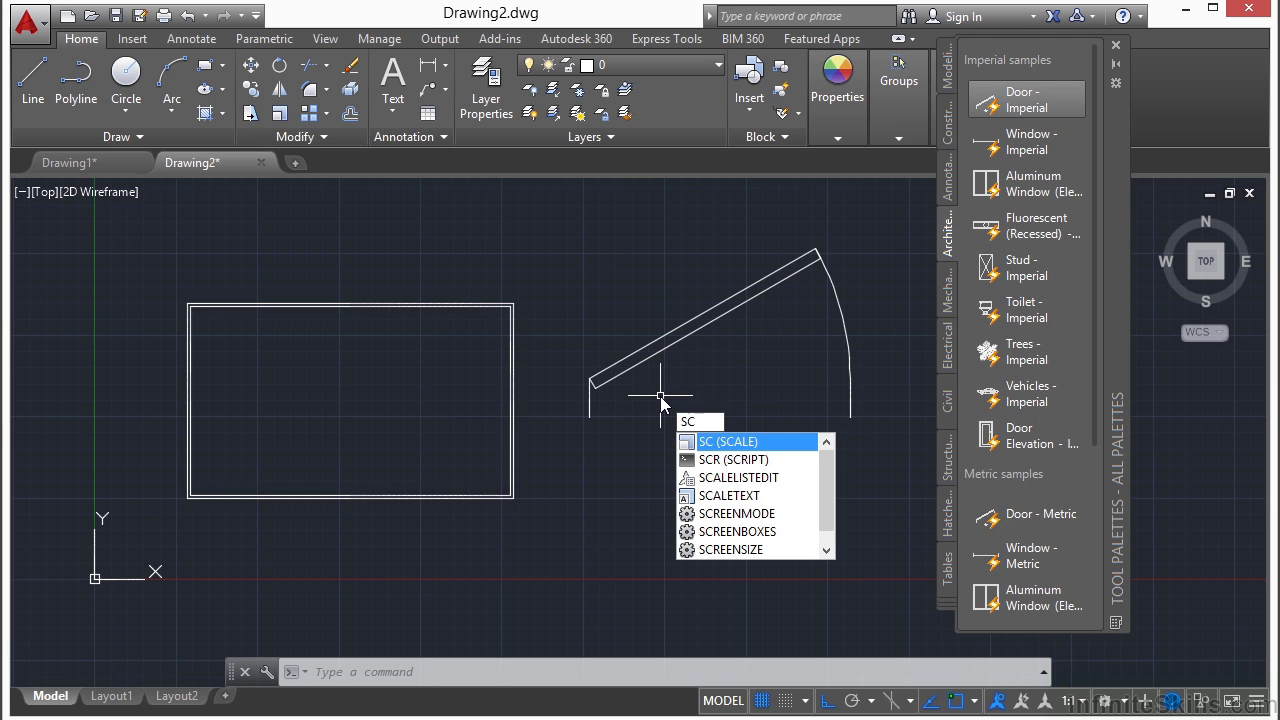
key(Return)
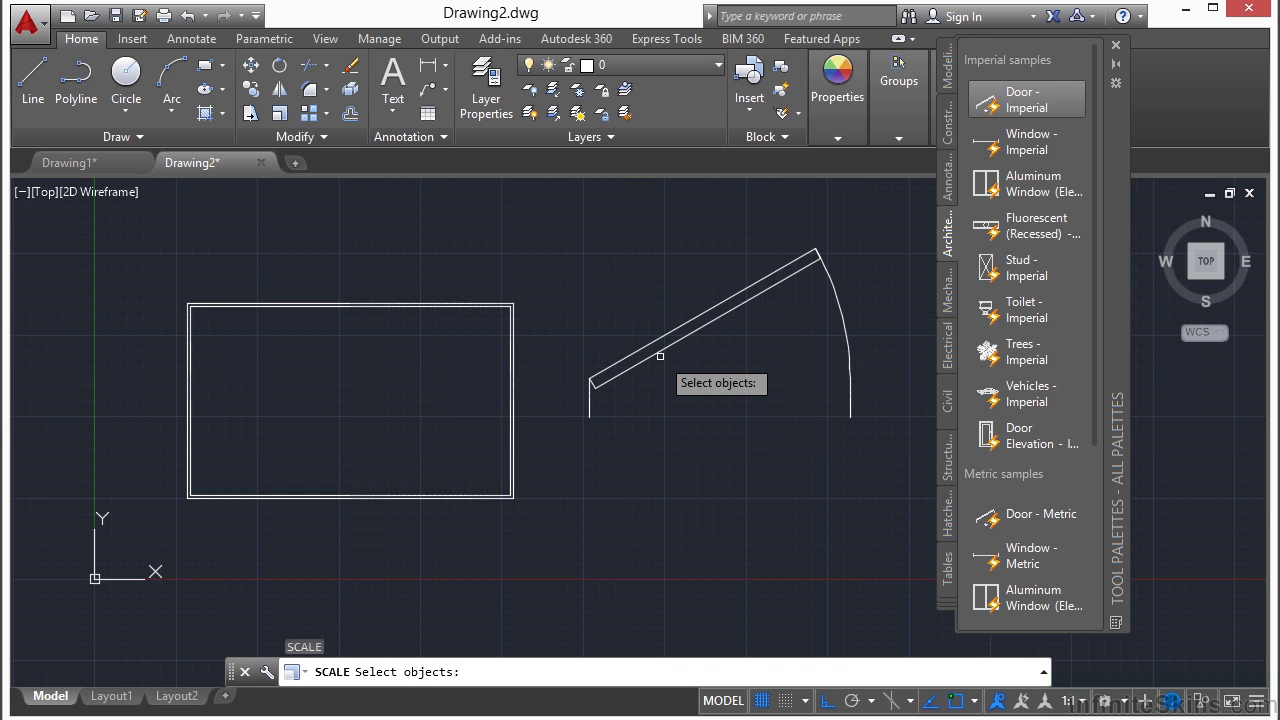
click(659, 350)
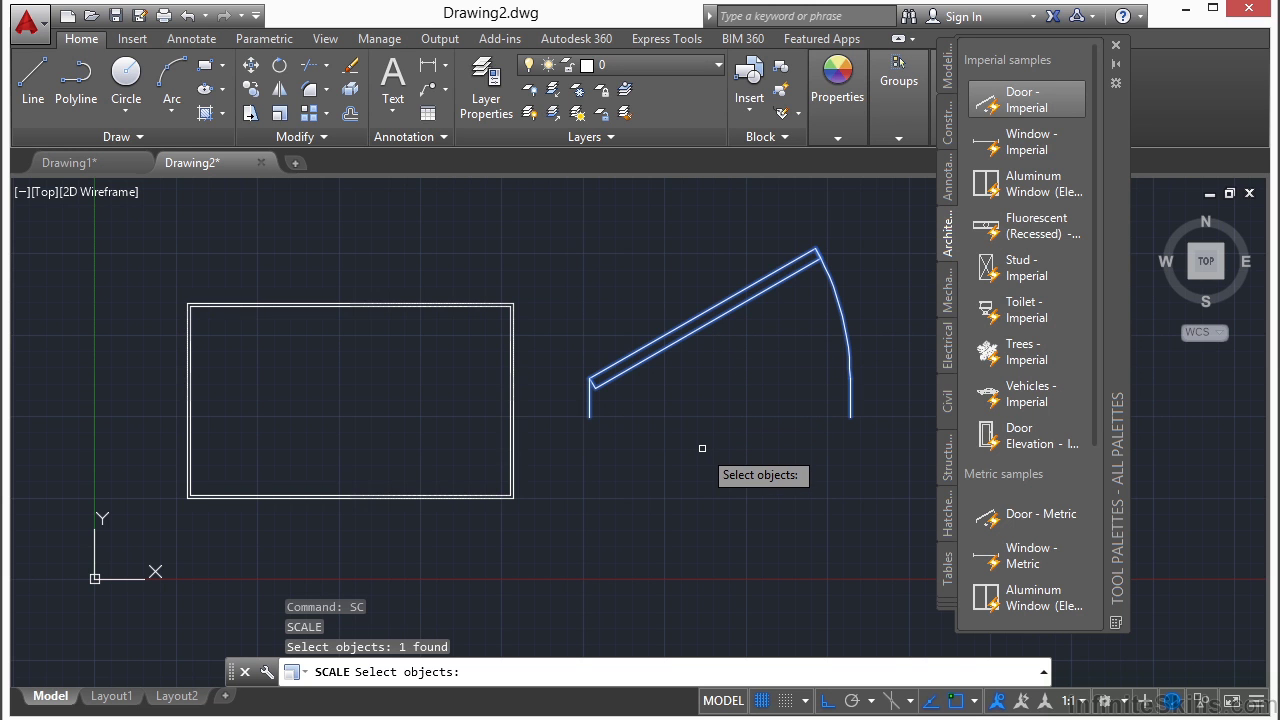
key(Return)
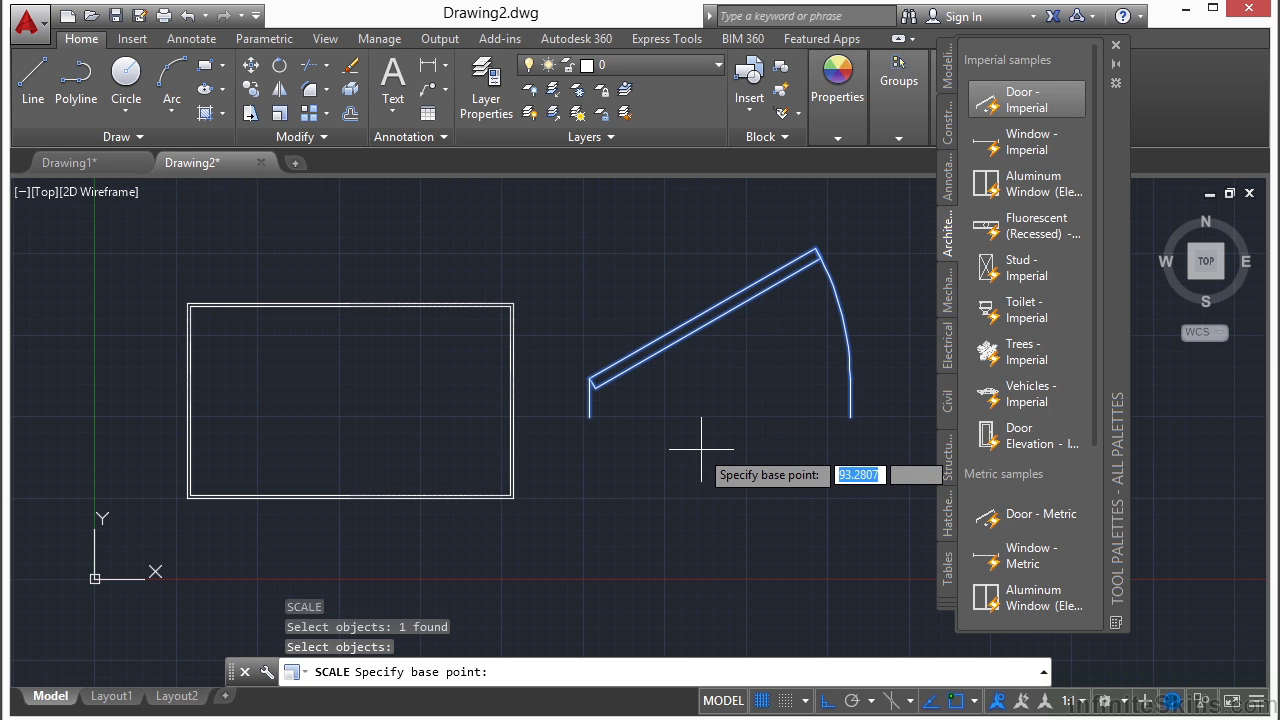
click(697, 372)
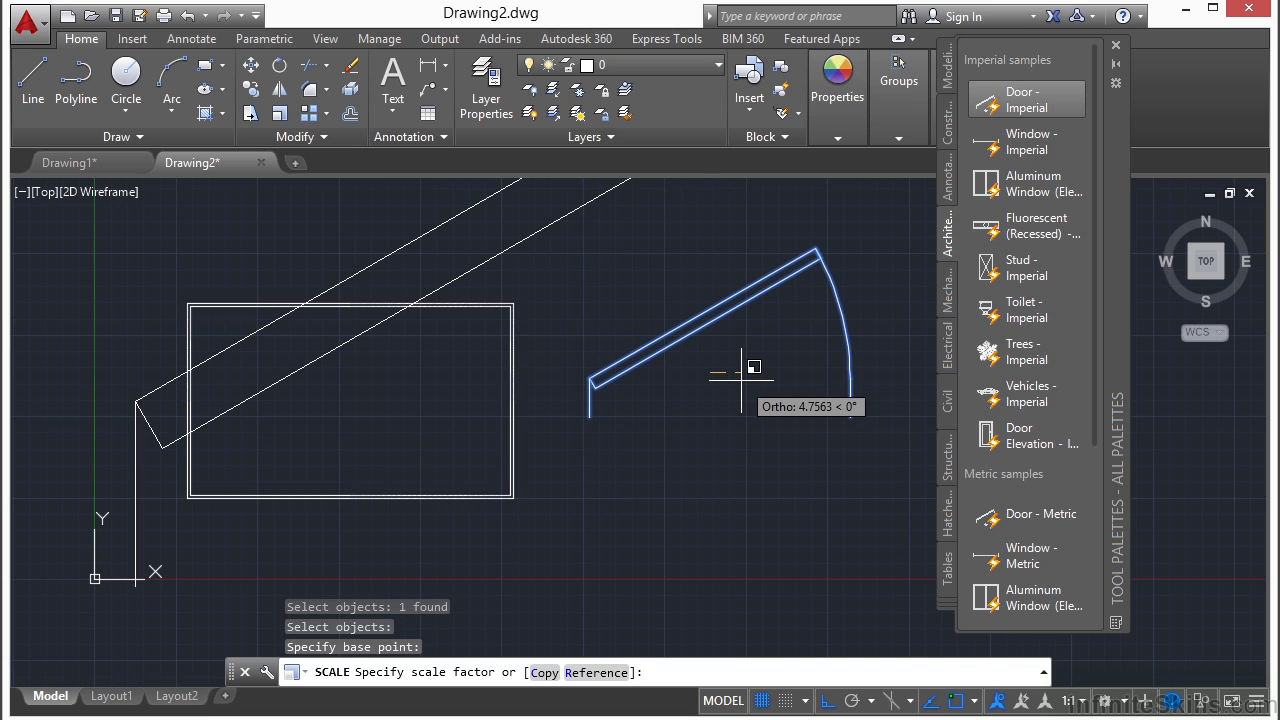
text(1/12)
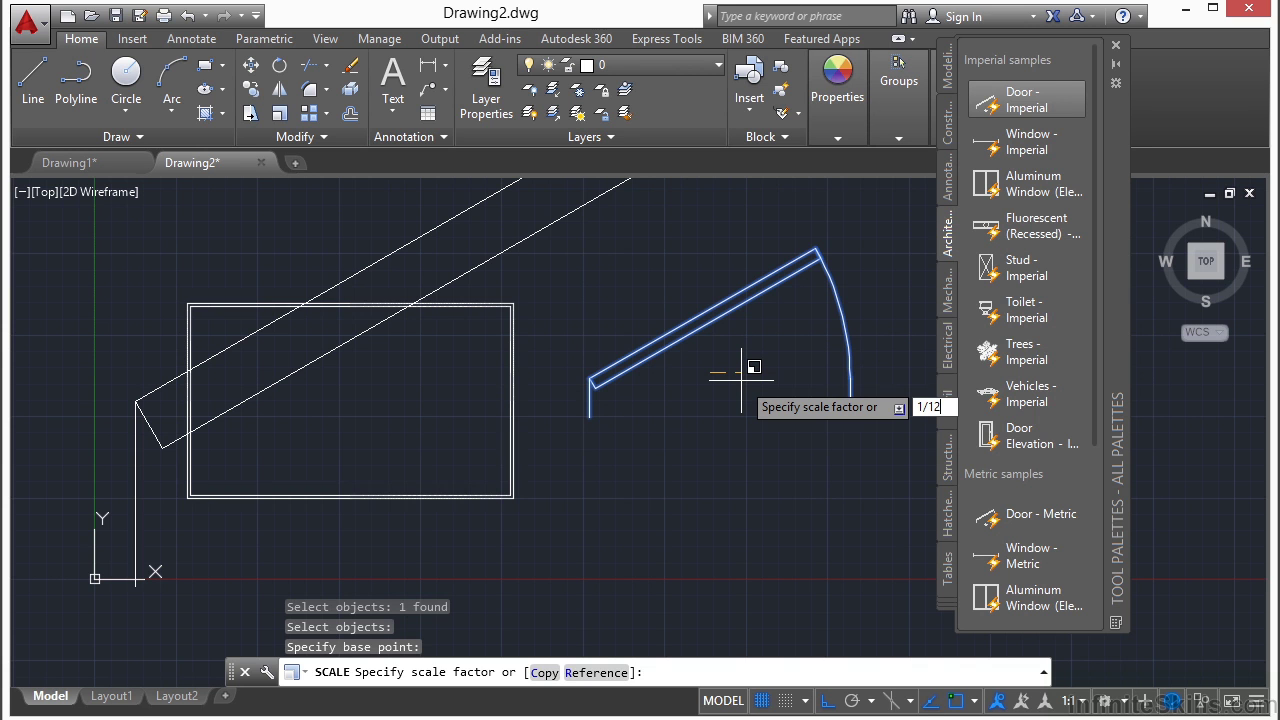
key(Return)
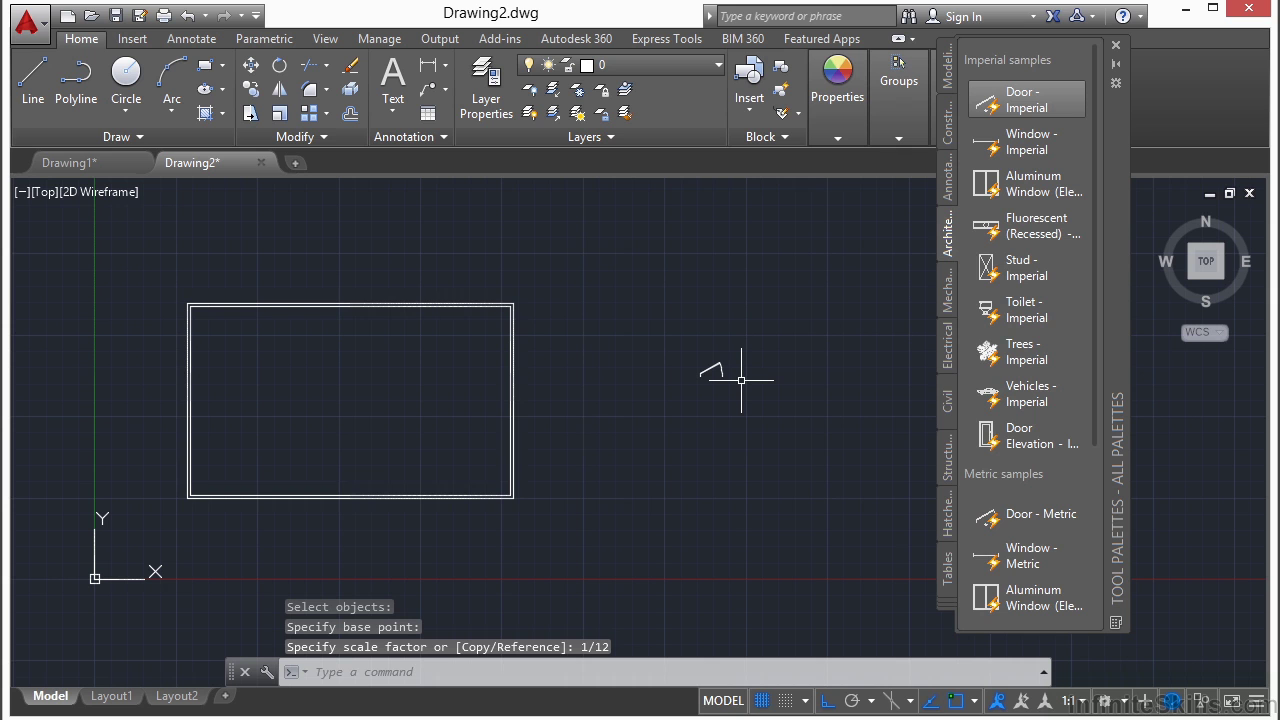
- Start moving the door block, using an END snap at its hinge end as base point
text(M)
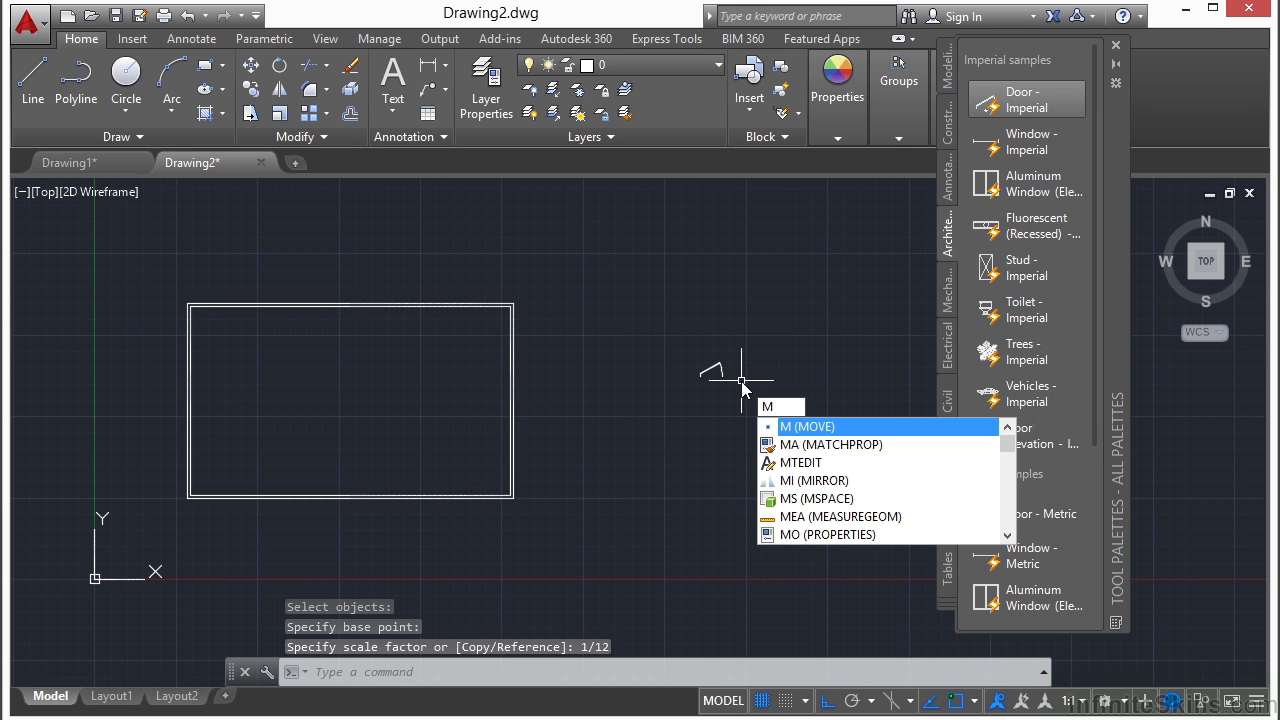
key(Return)
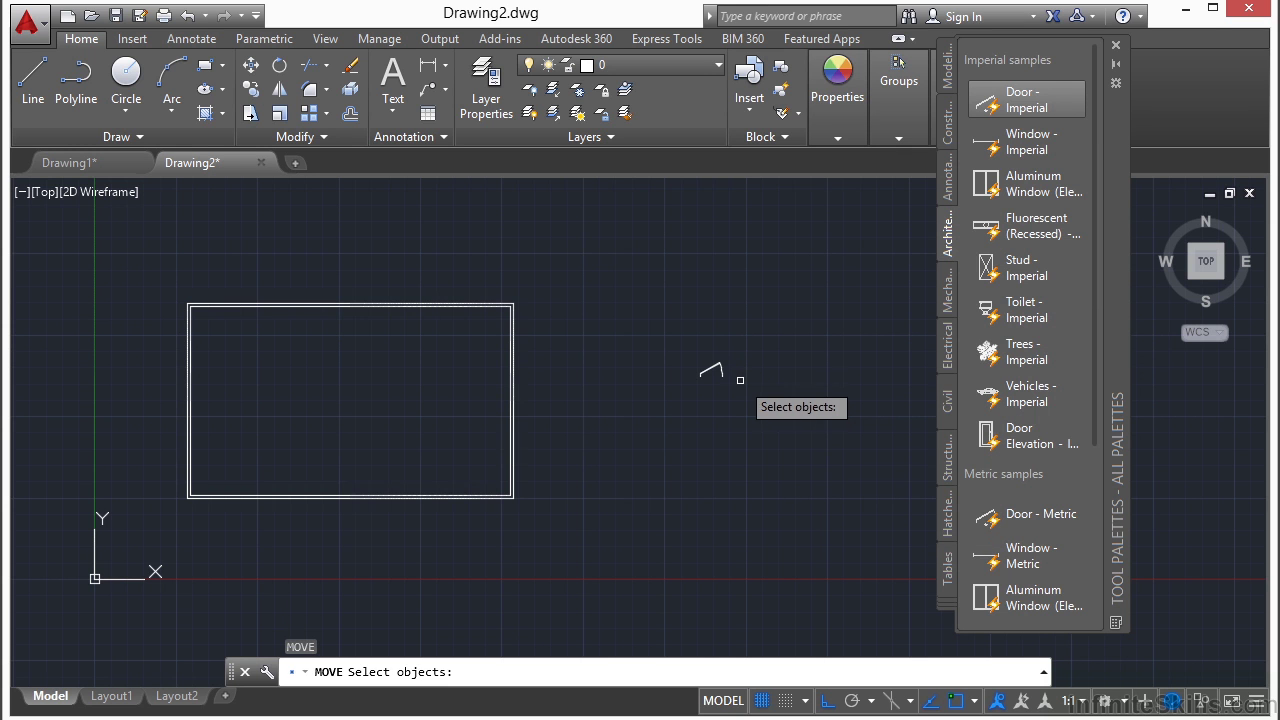
click(714, 364)
key(Return)
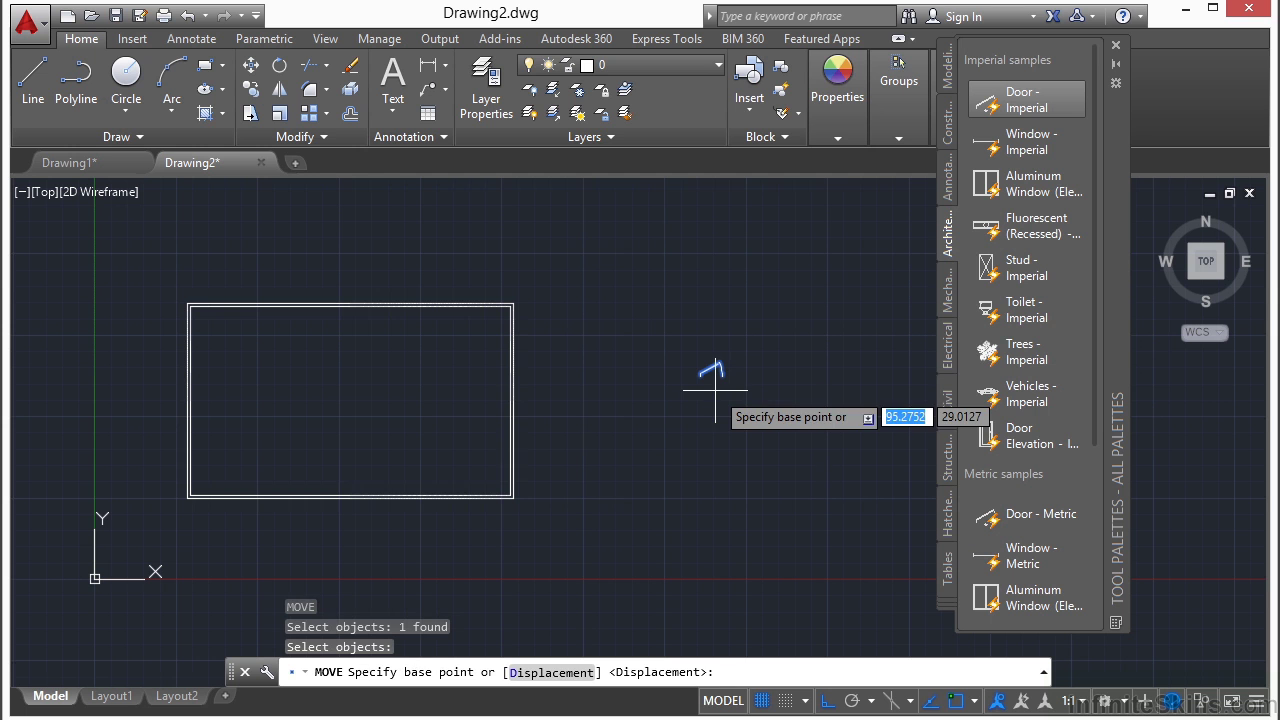
scroll(703, 375, up, 8)
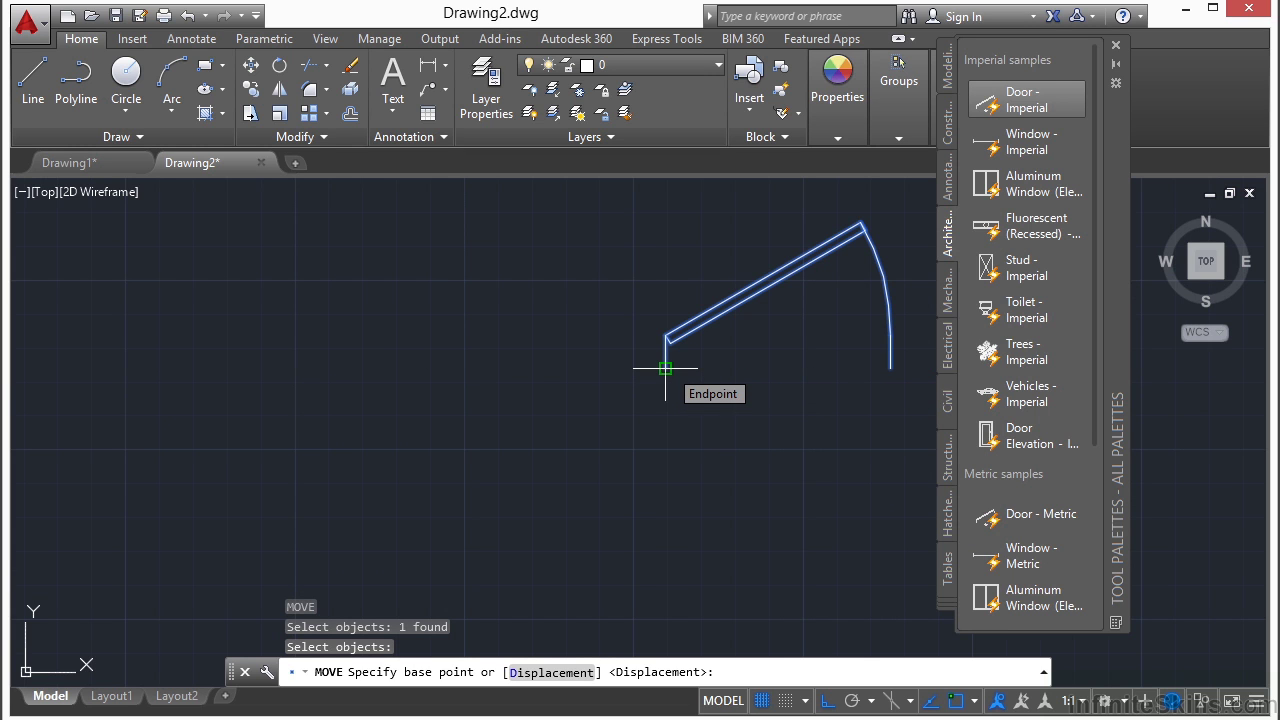
text(end)
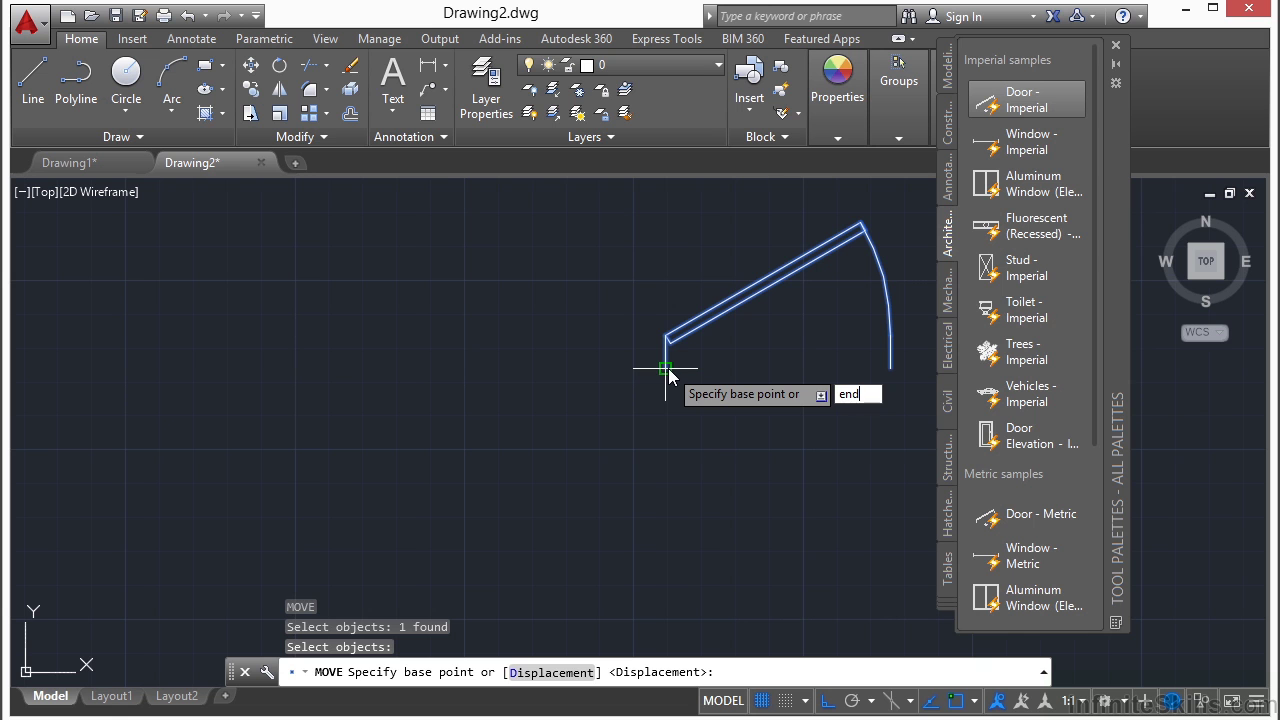
key(Return)
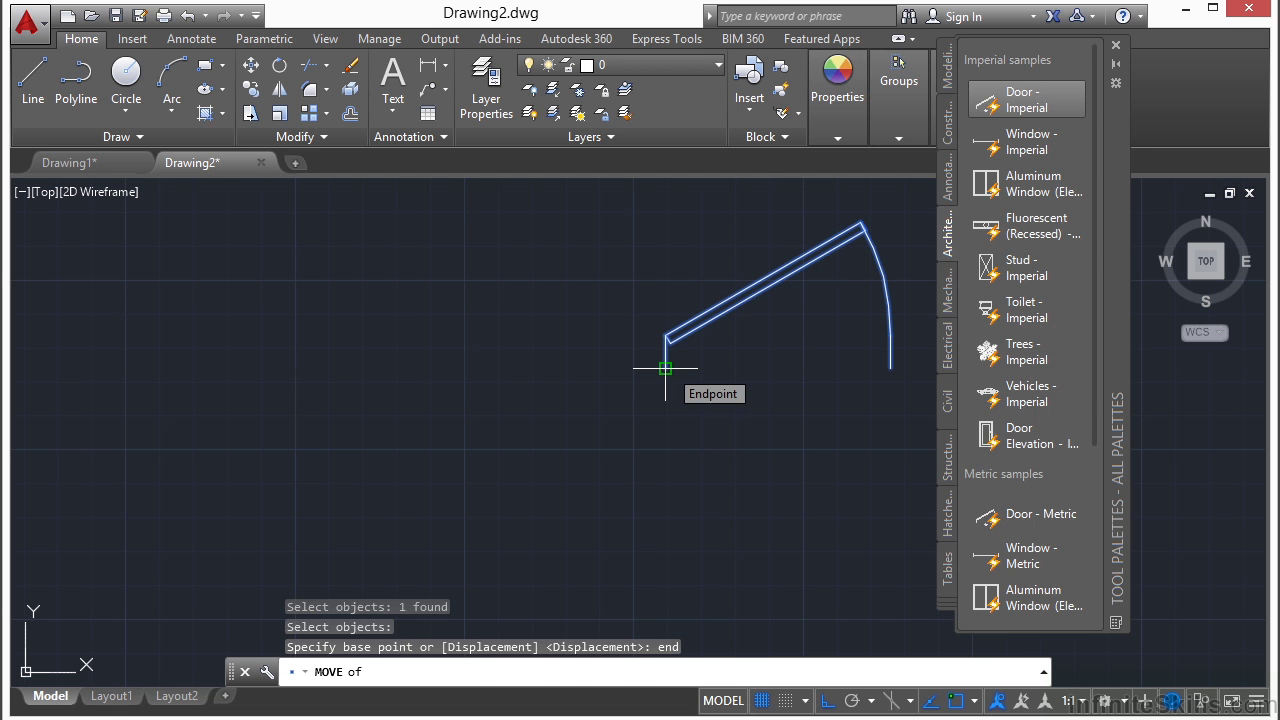
click(665, 368)
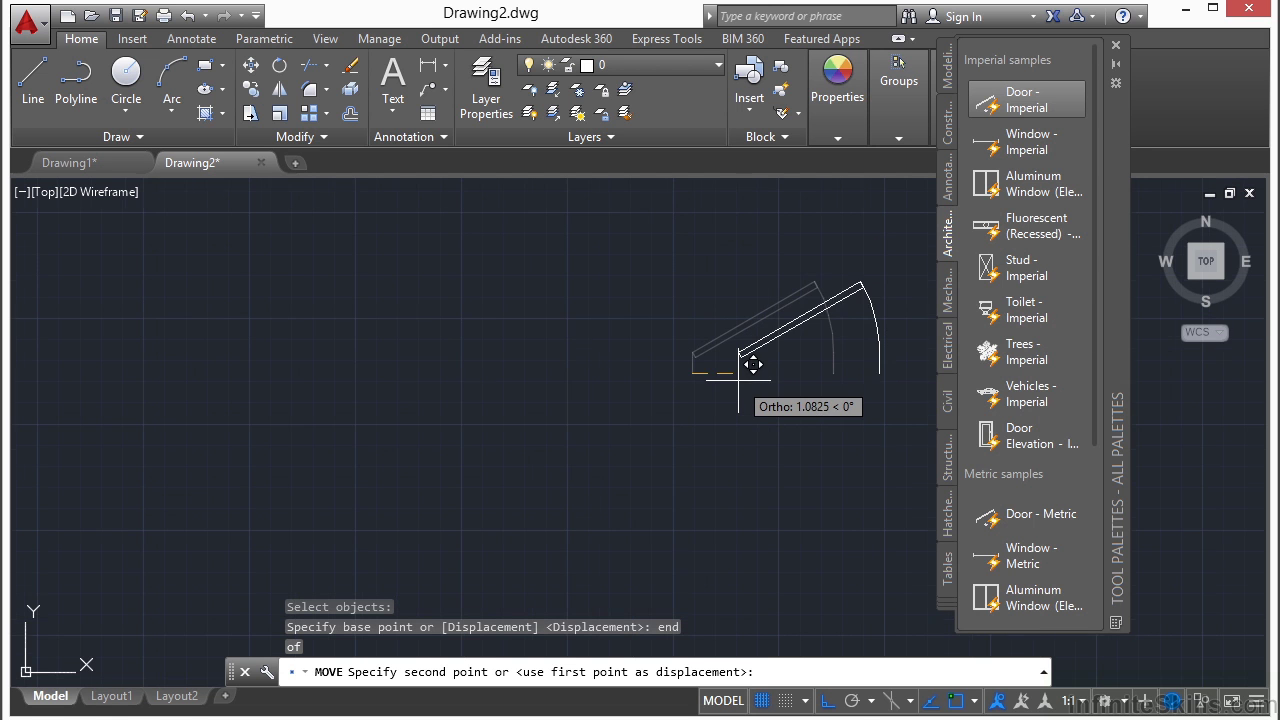
- Place the door onto the rectangle's top wall line with a NEA snap
scroll(757, 366, down, 3)
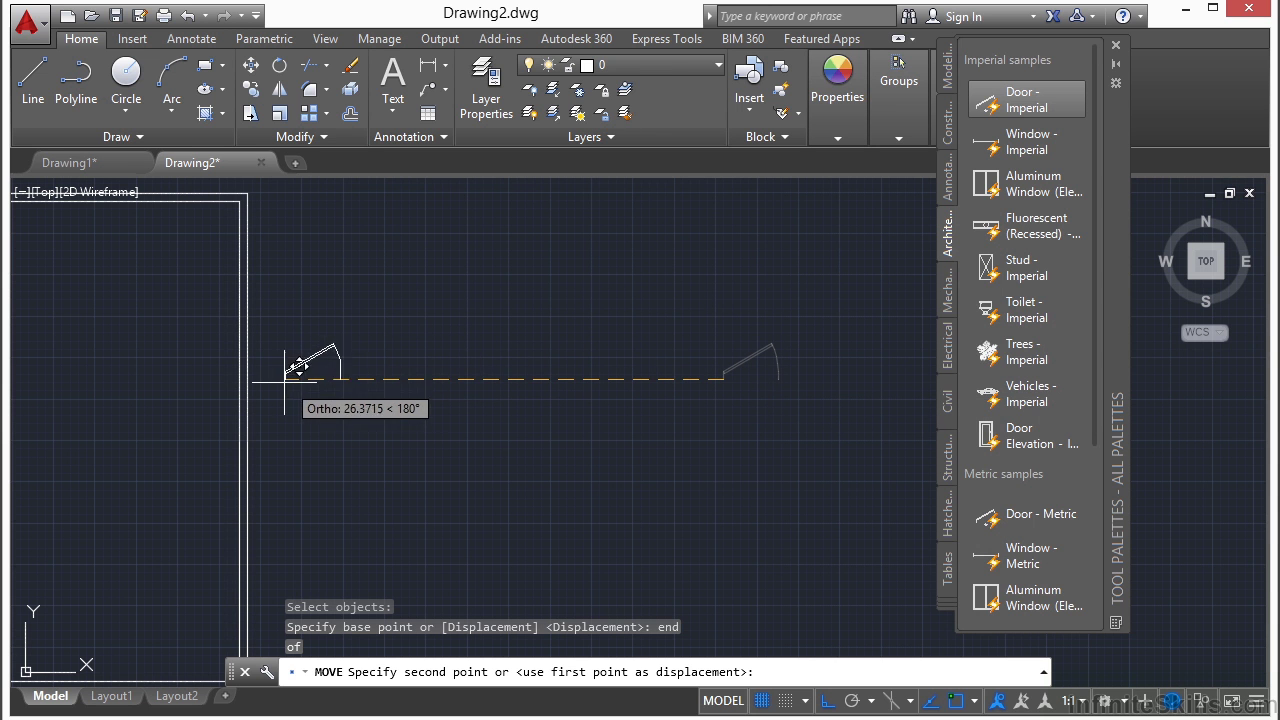
mouse_move(294, 337)
middle_down()
mouse_move(330, 358)
mouse_move(848, 434)
middle_up()
middle_drag(329, 379, 463, 386)
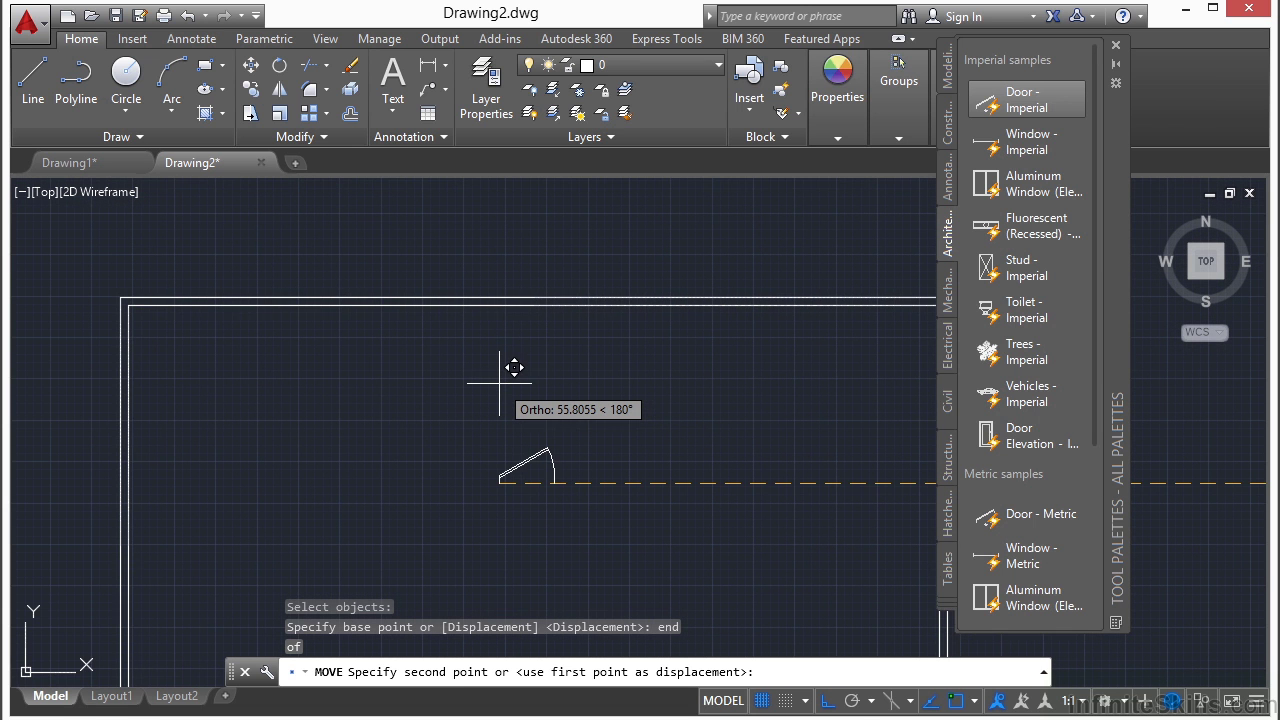
text(nea)
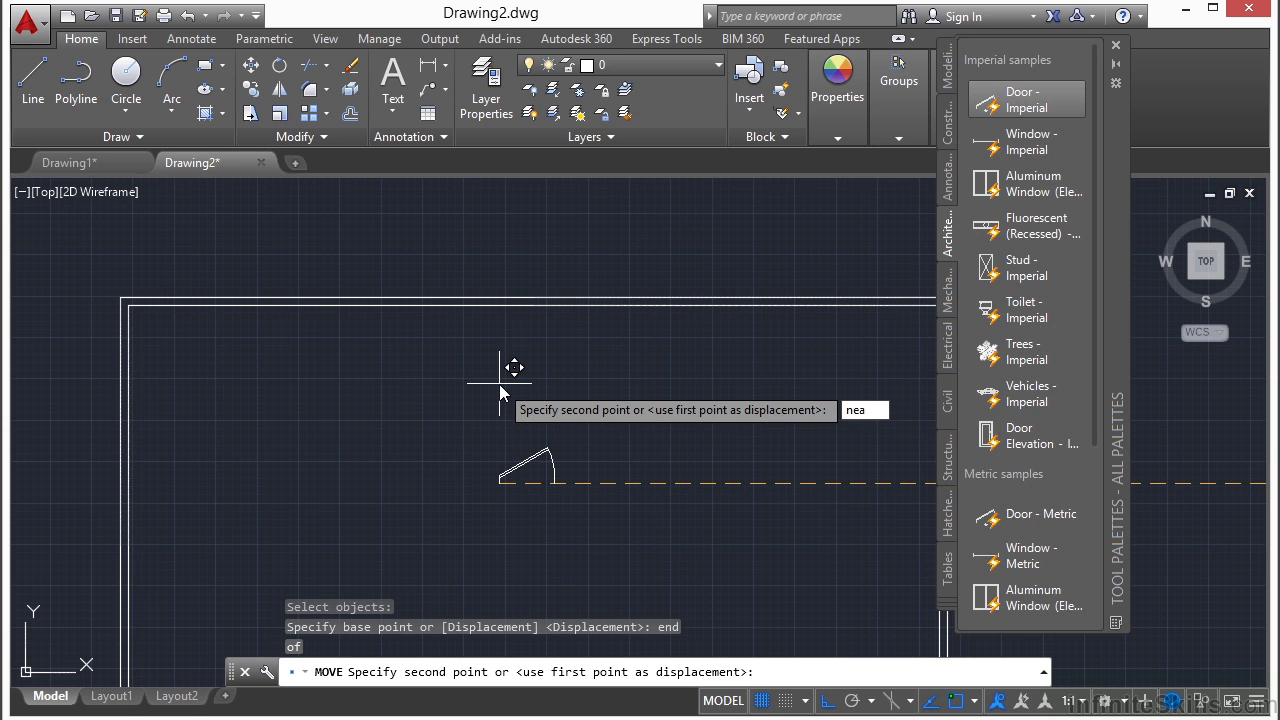
key(Return)
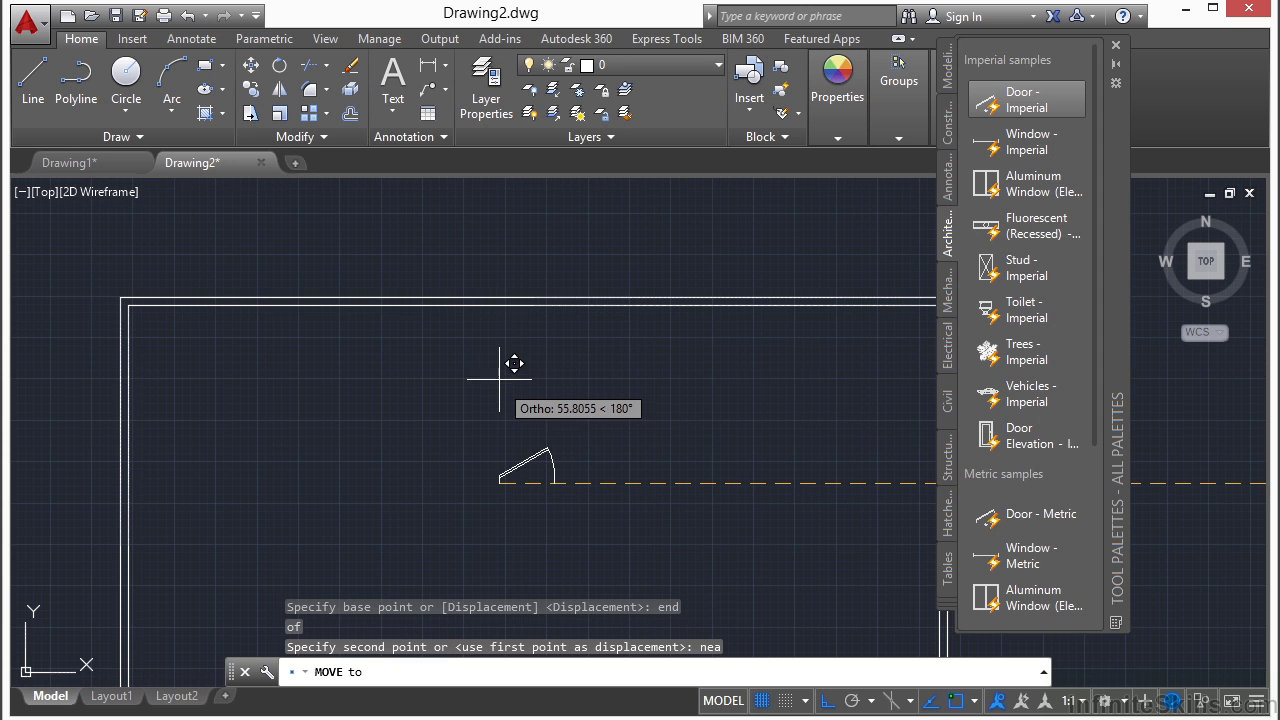
click(507, 297)
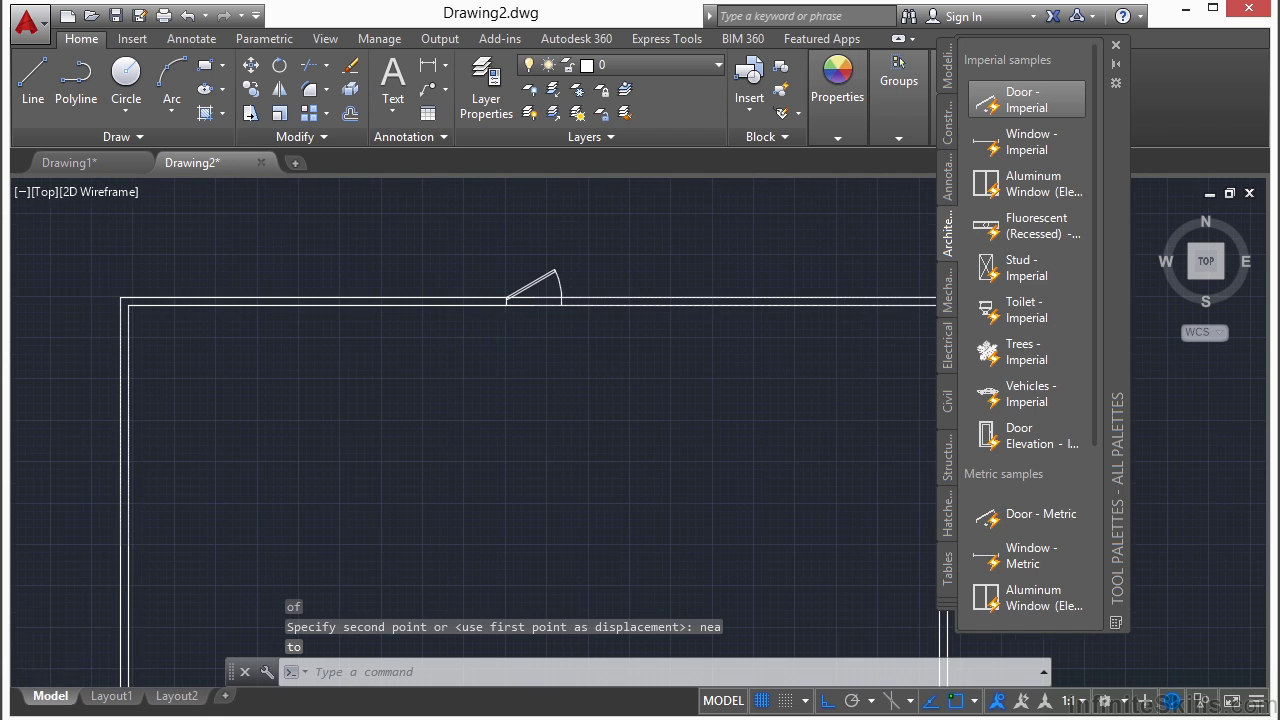
scroll(519, 338, down, 2)
scroll(515, 312, up, 5)
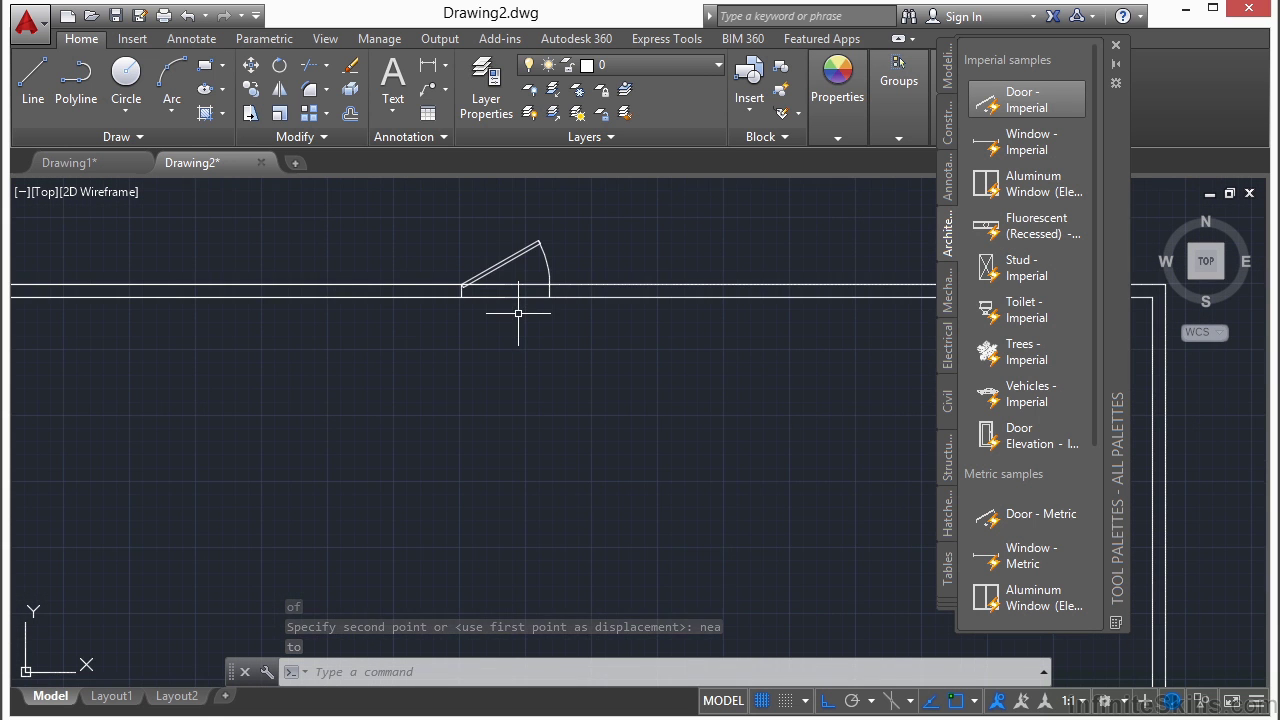
- Start TRIM and window-select the door as the cutting edge
mouse_move(510, 361)
middle_down()
mouse_move(543, 374)
mouse_move(597, 440)
middle_up()
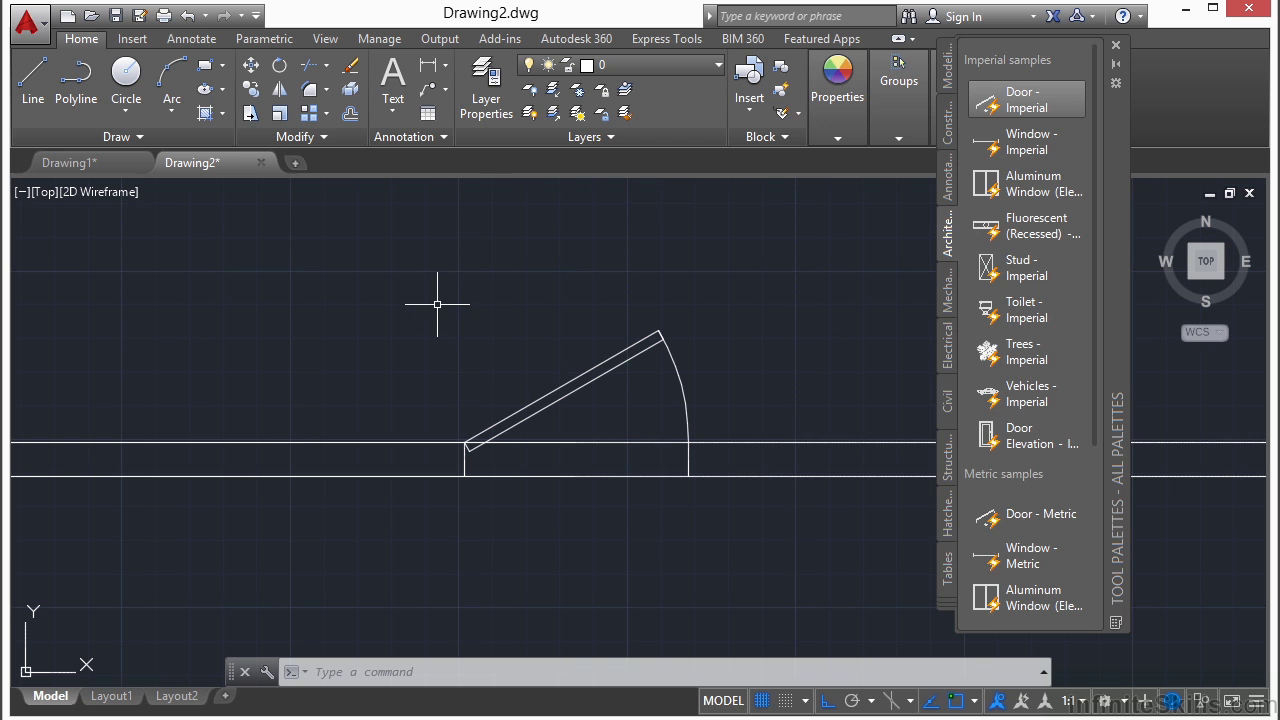
text(TRIM)
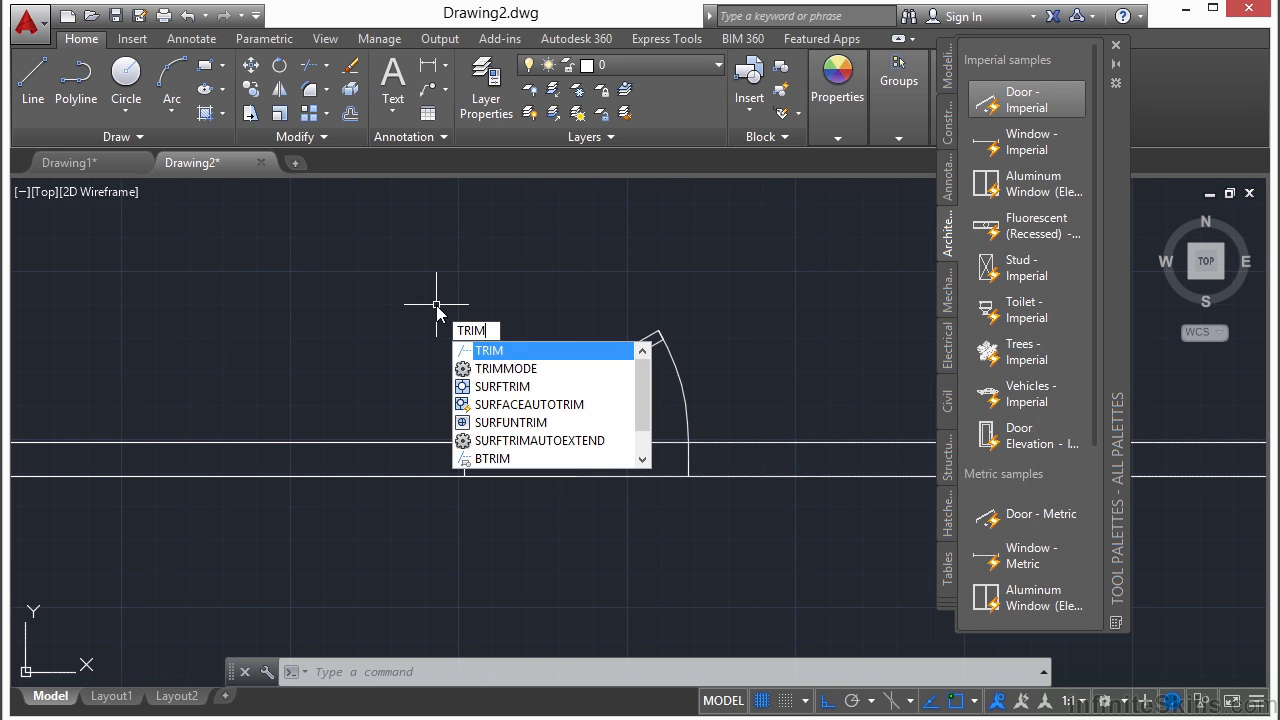
key(Return)
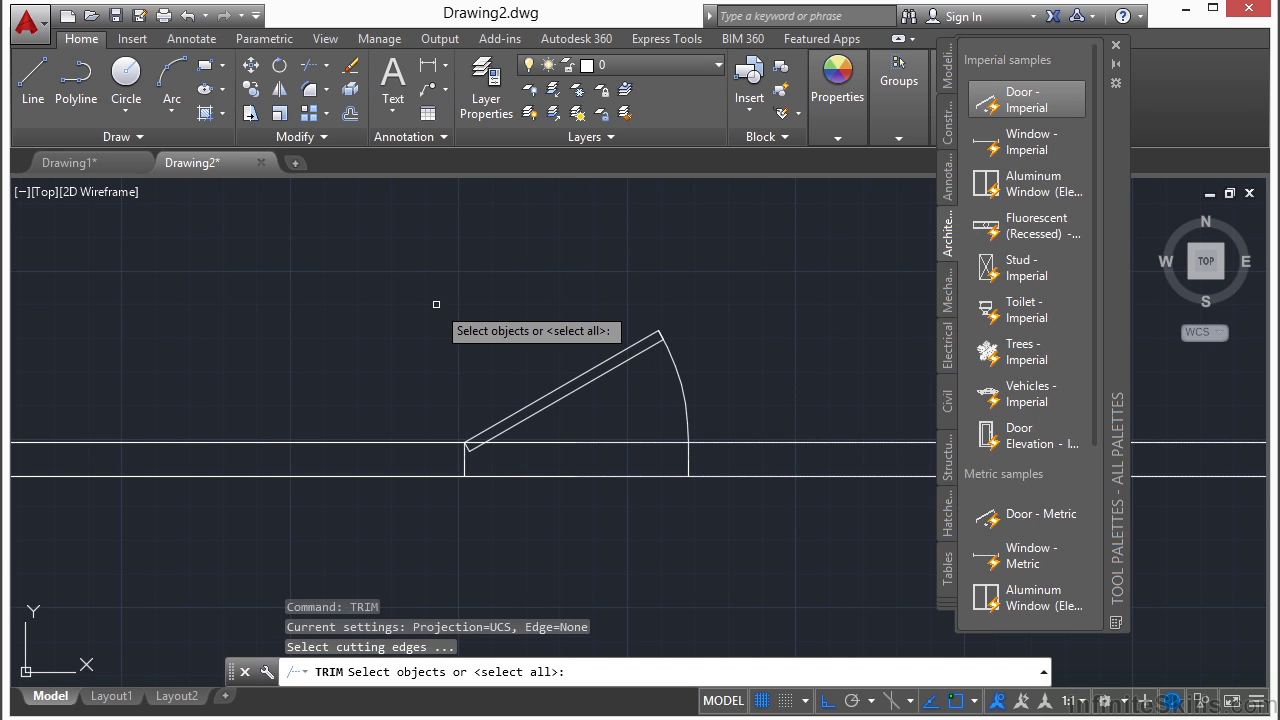
click(342, 263)
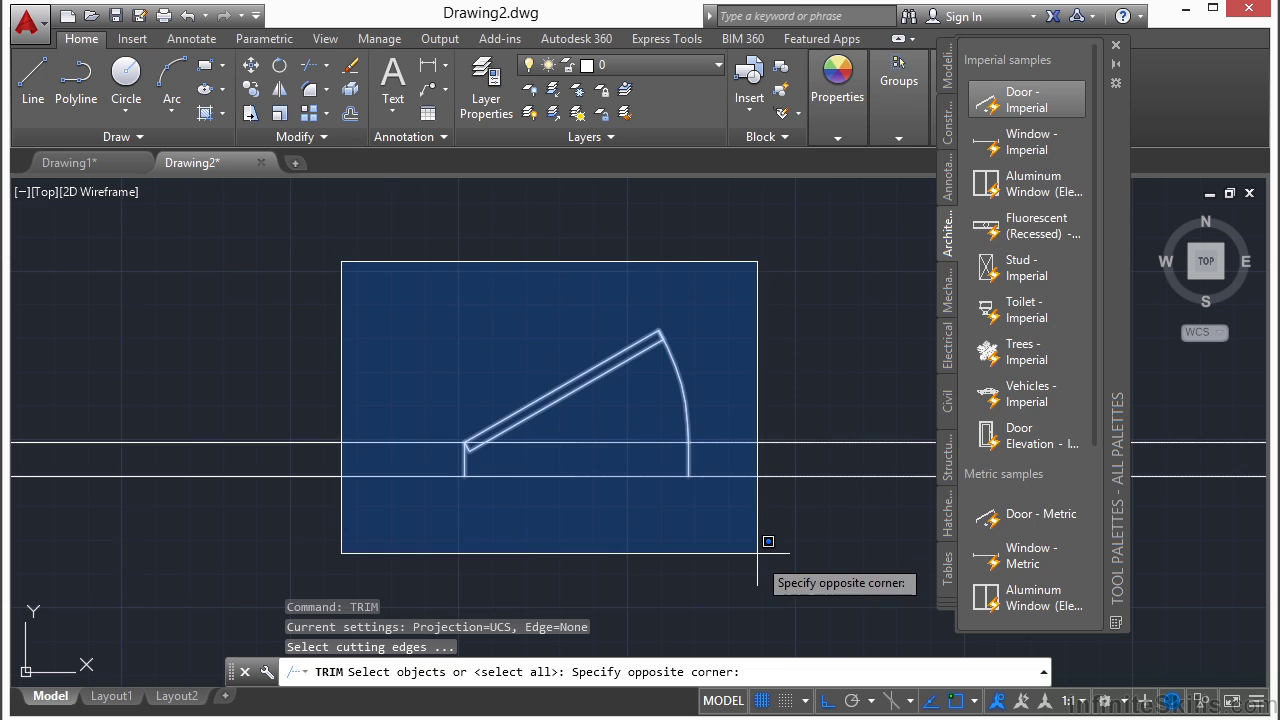
click(759, 553)
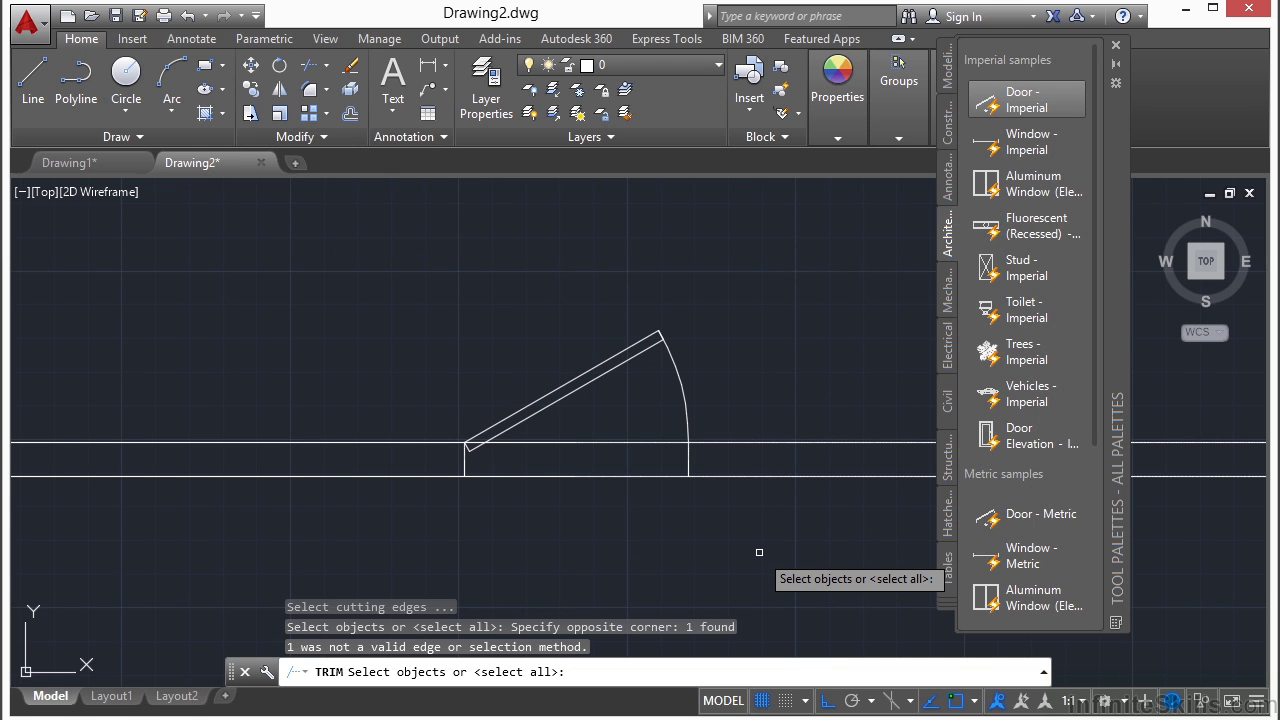
key(Return)
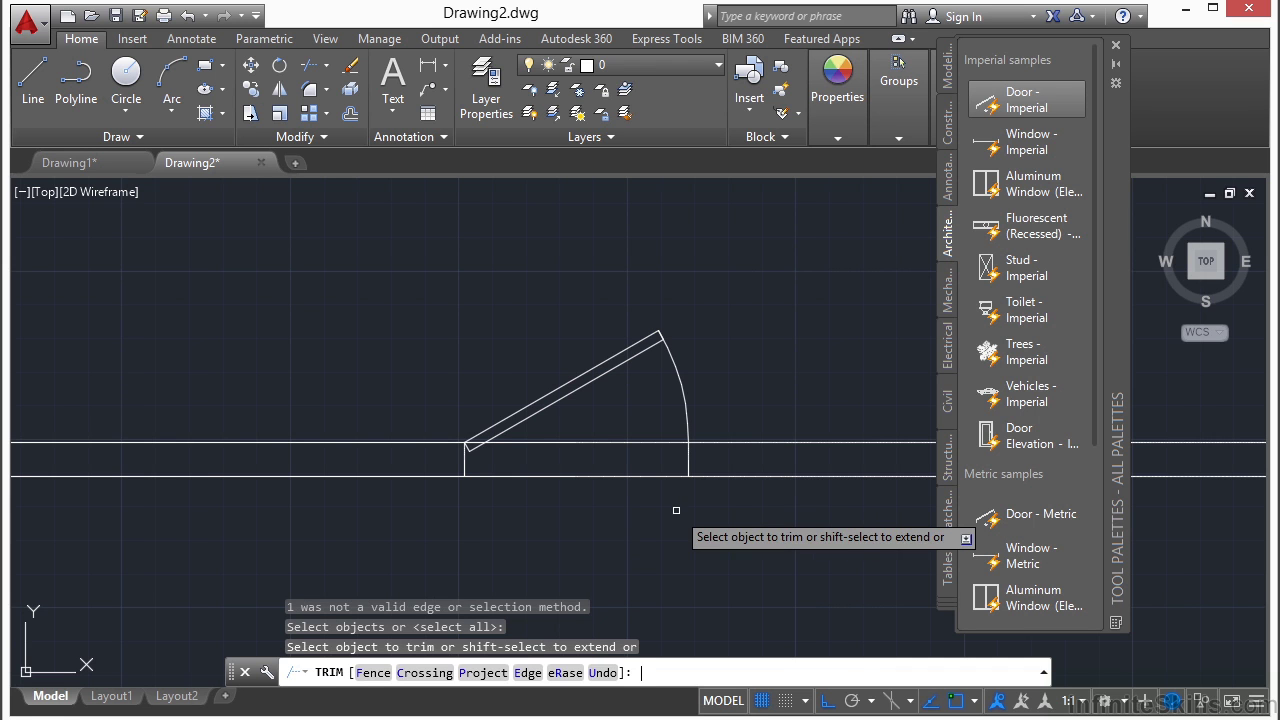
- Trim both wall lines between the door jambs and finish the command
click(627, 474)
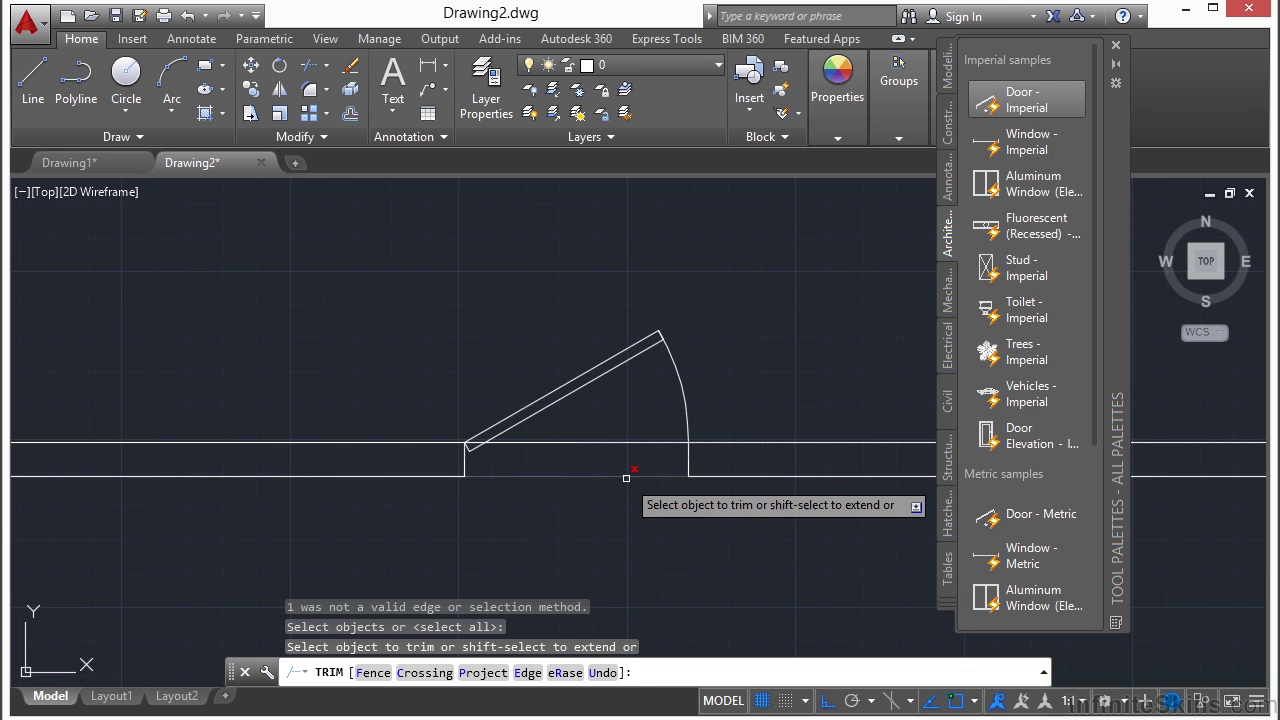
click(626, 443)
click(626, 446)
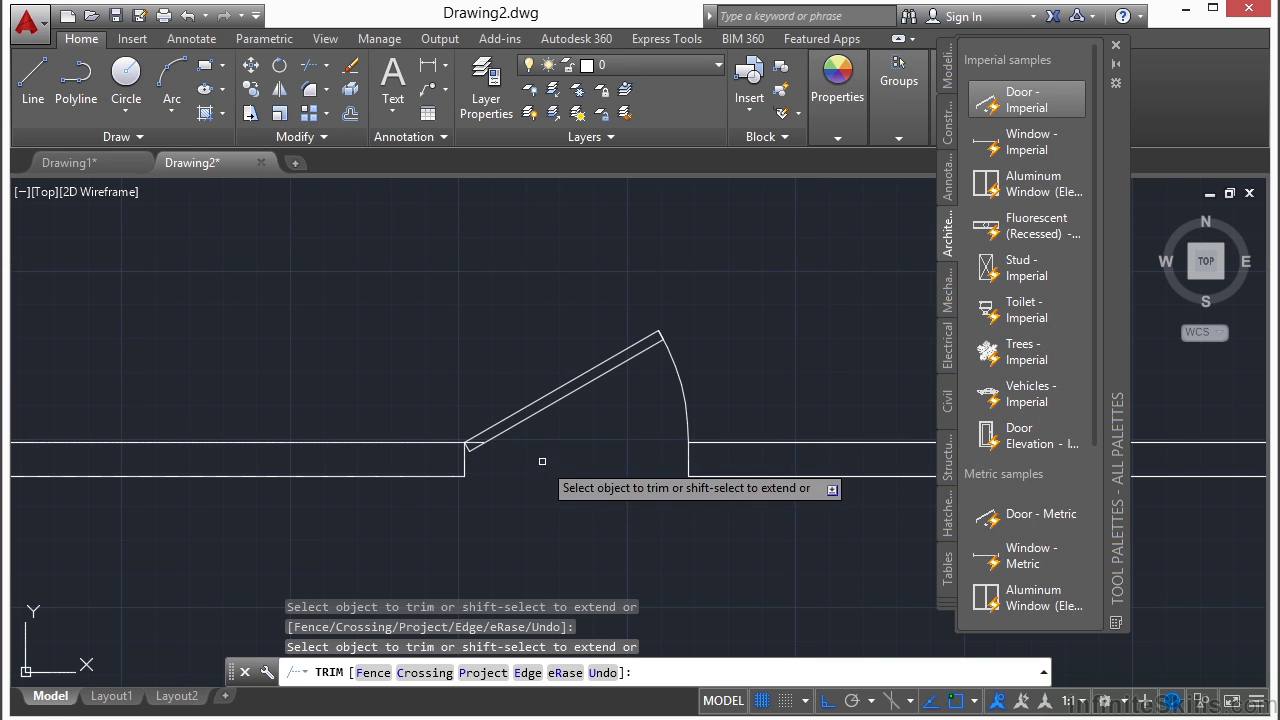
scroll(462, 444, up, 4)
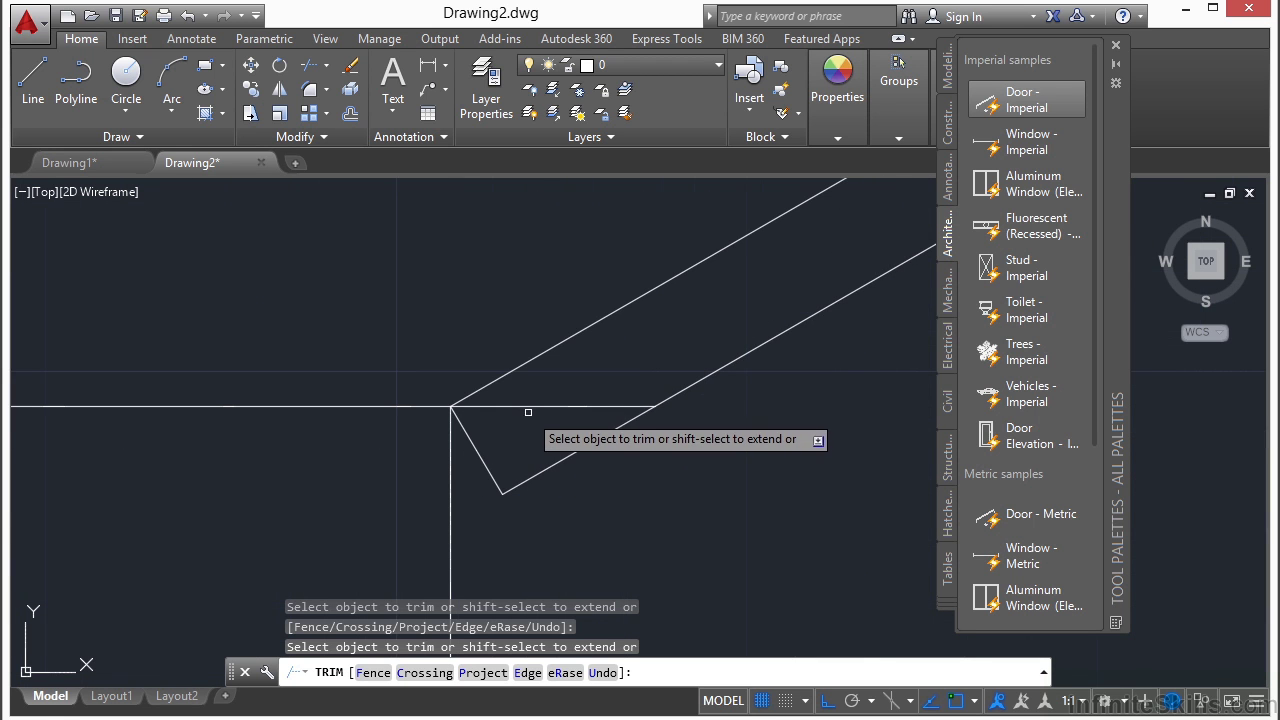
scroll(430, 390, down, 3)
scroll(467, 416, down, 1)
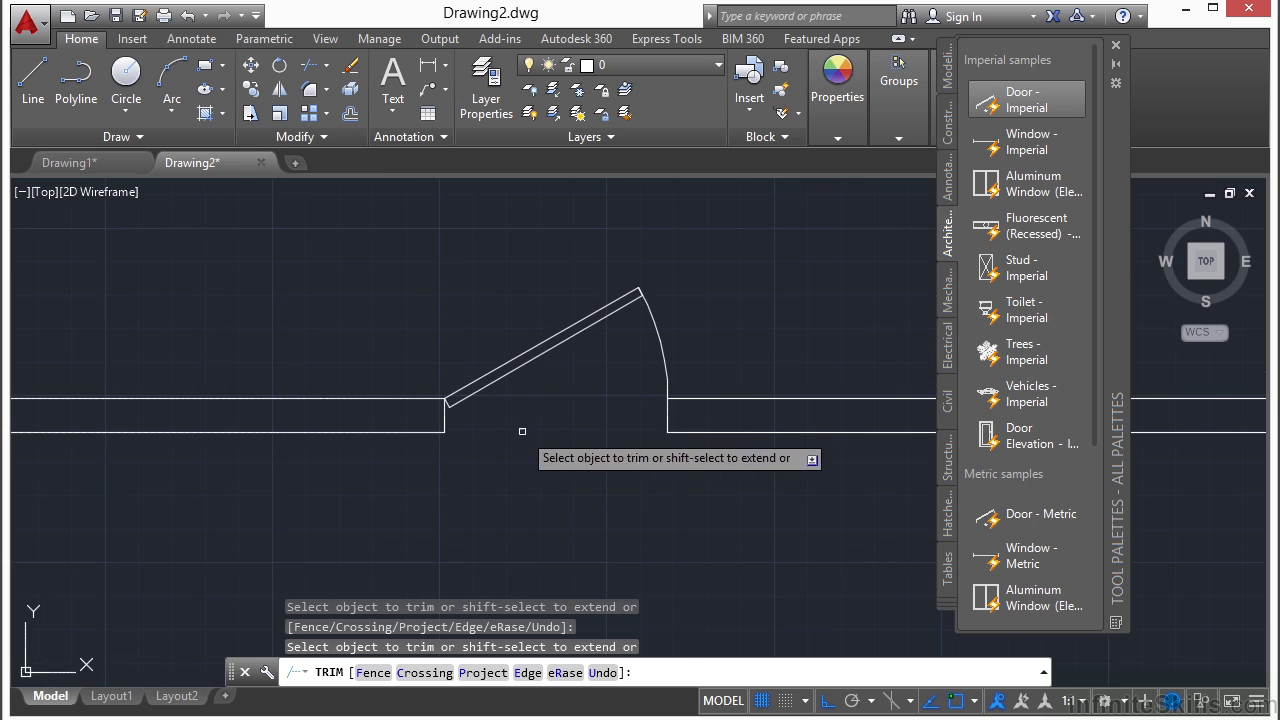
right_click(534, 437)
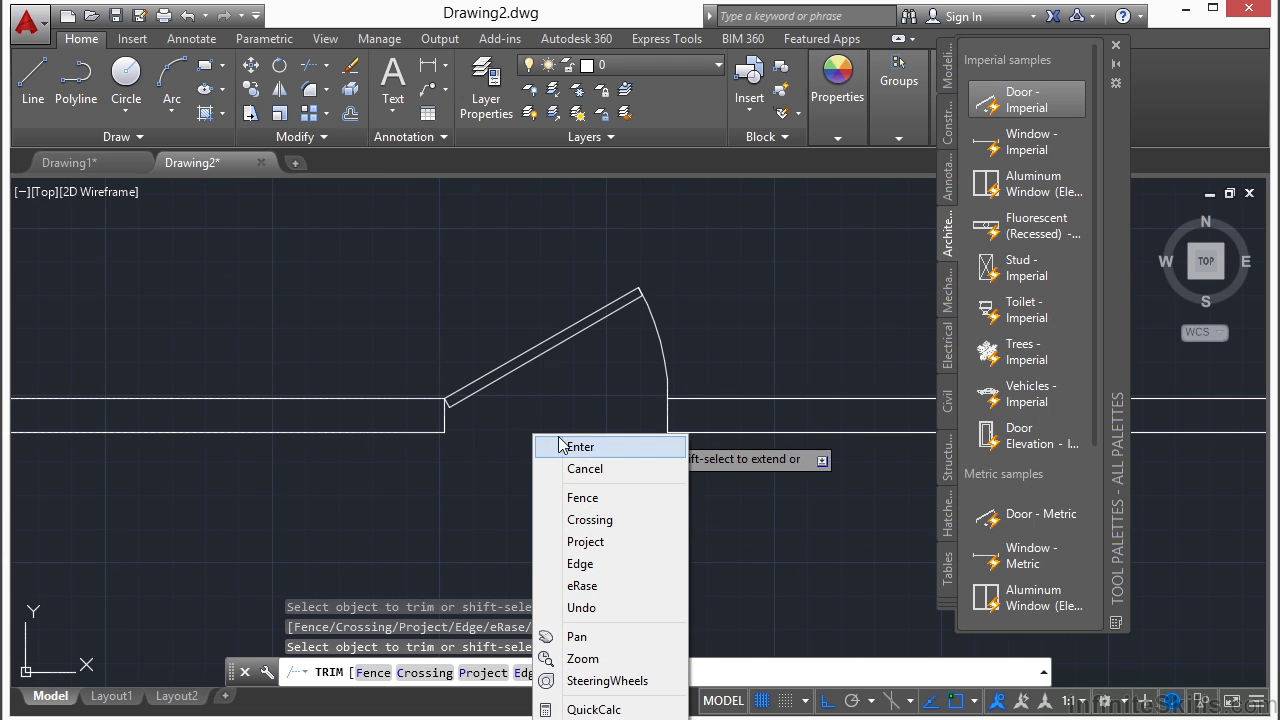
click(572, 446)
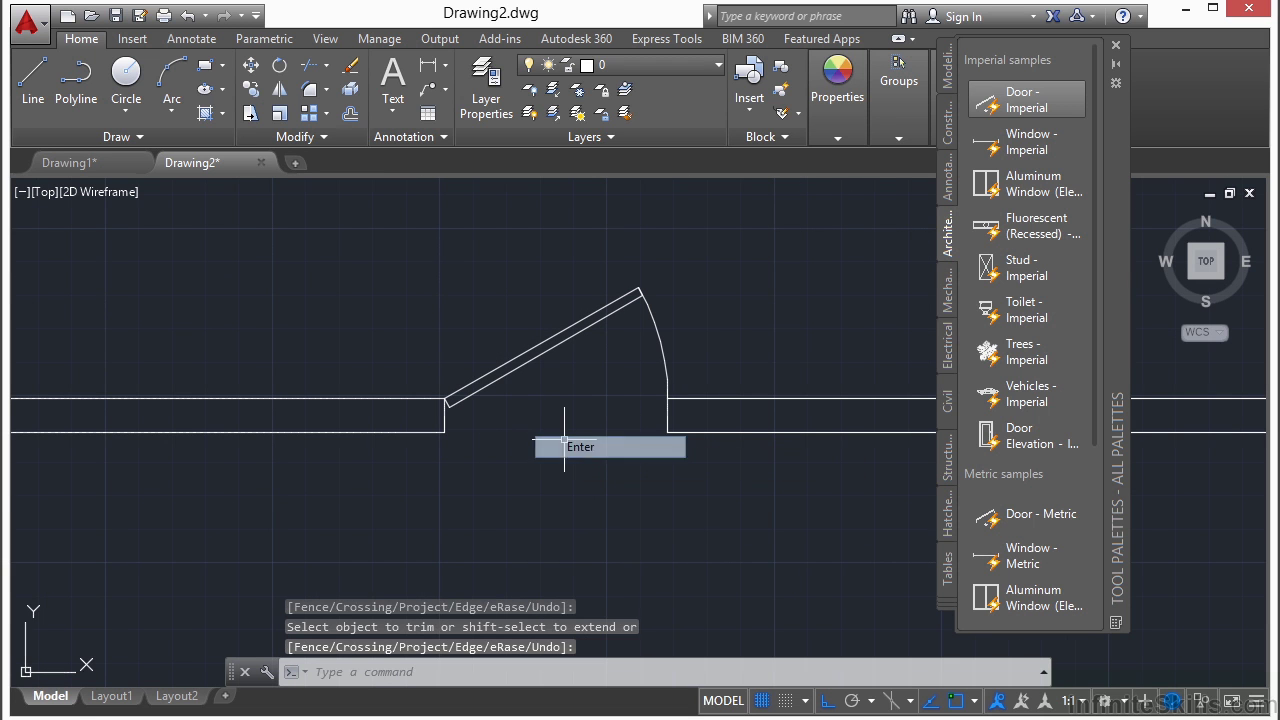
- Zoom to extents to show the whole wall outline with the door gap in its top wall
middle_click(372, 276)
middle_click(372, 276)
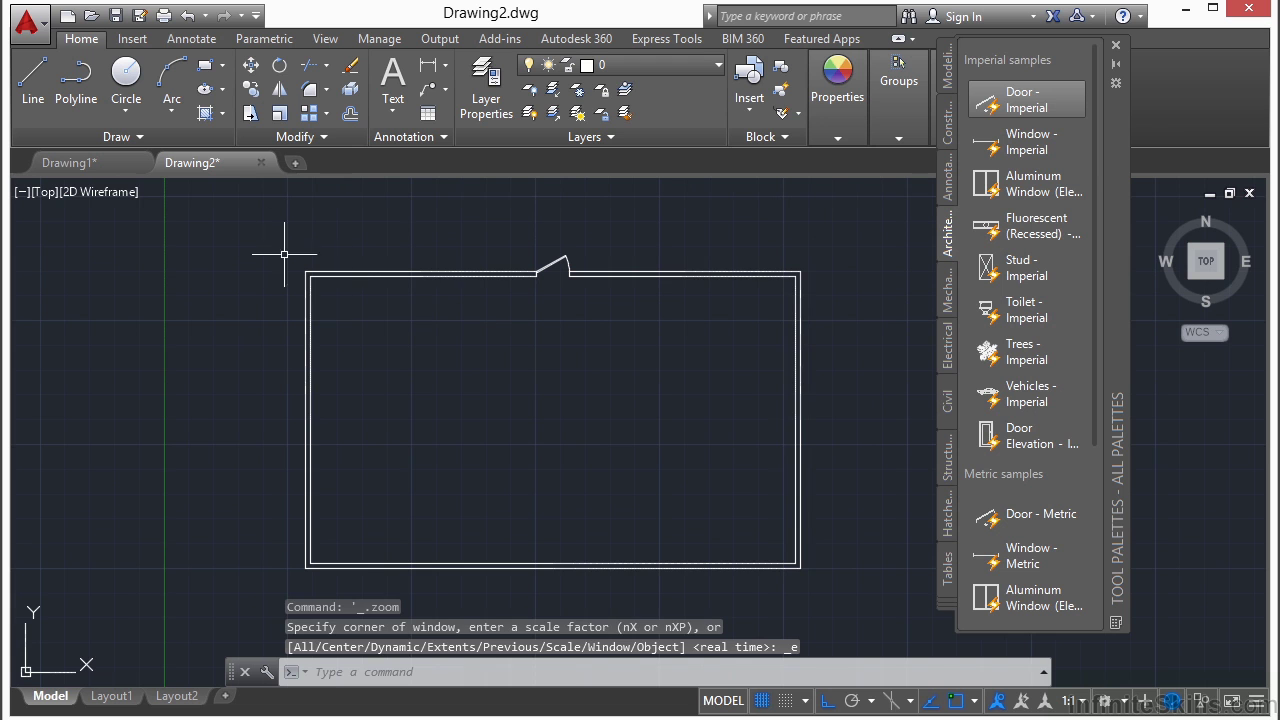